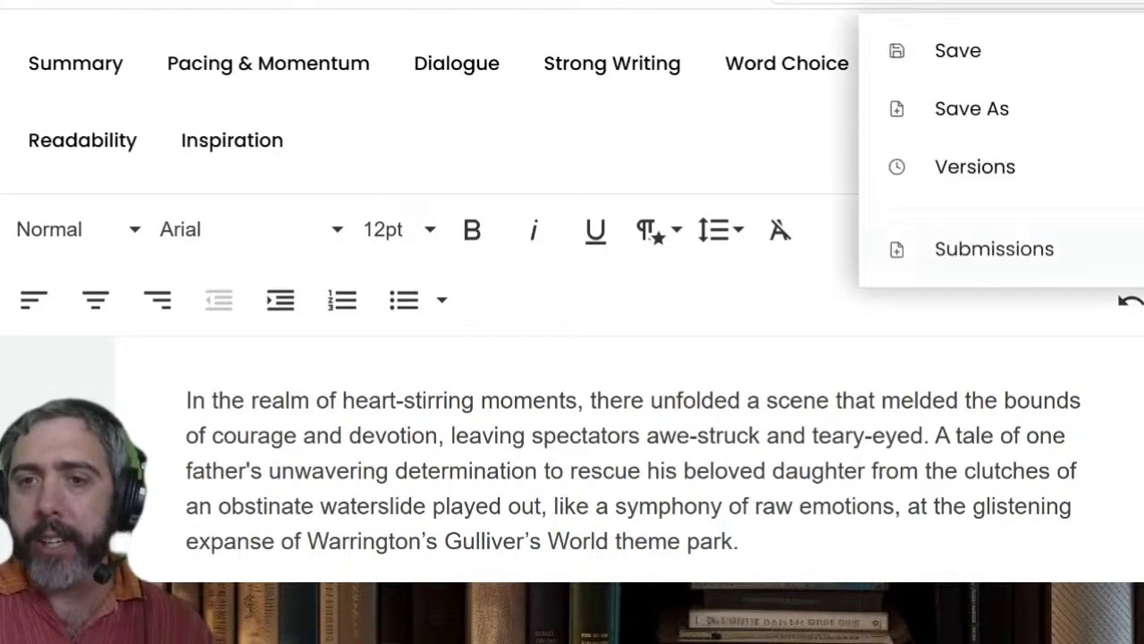
Check which challenges the document can be submitted to, and close the submission options
mouse_move(994, 249)
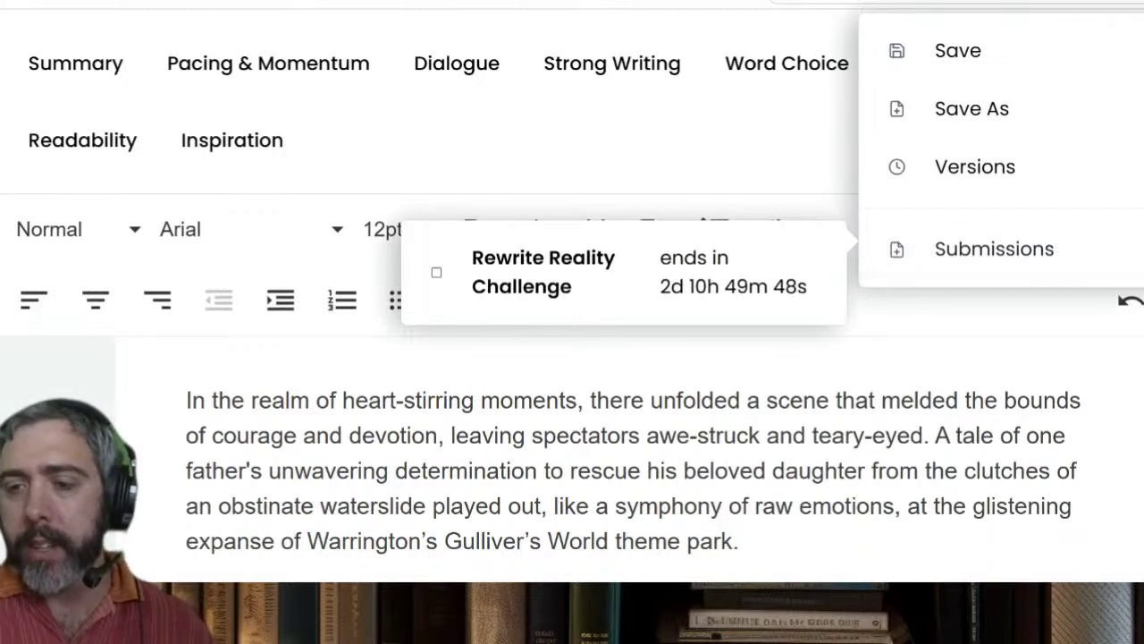
click(875, 260)
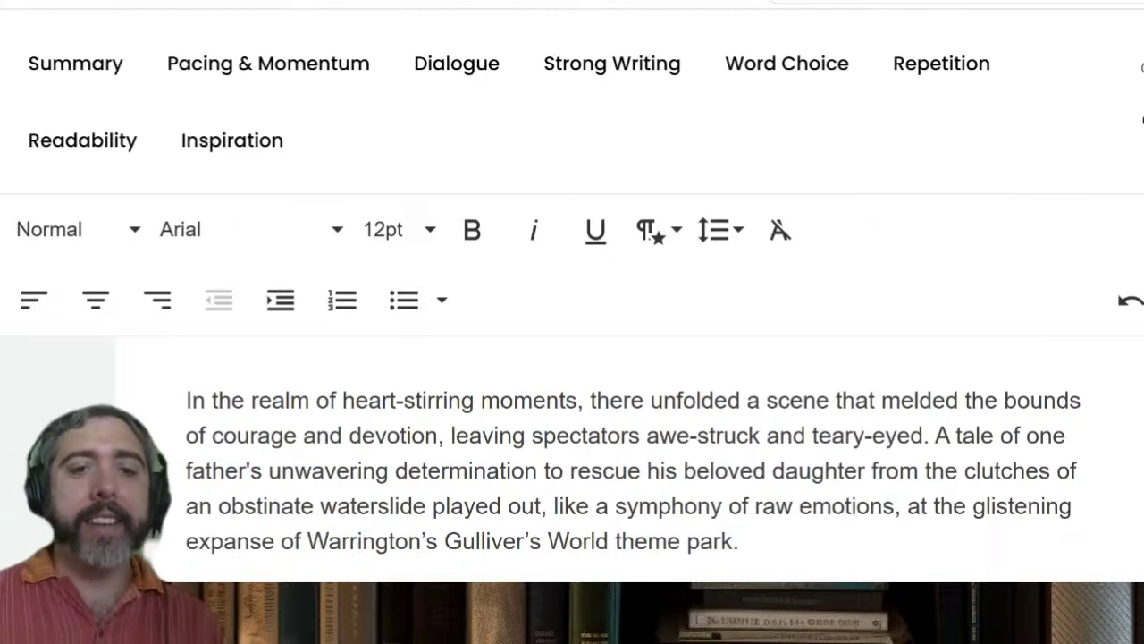
Highlight the closing clause "held a twist that not even the most intricate of theme park designs could foresee" for review, and deselect it
scroll(635, 471, down, 3)
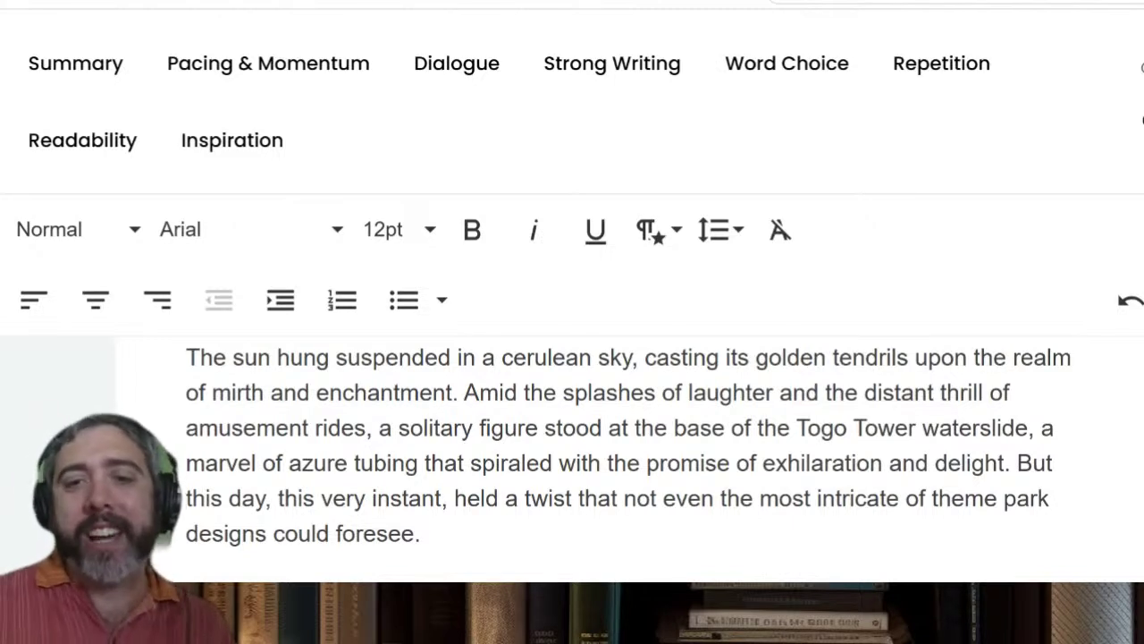
drag(420, 534, 454, 498)
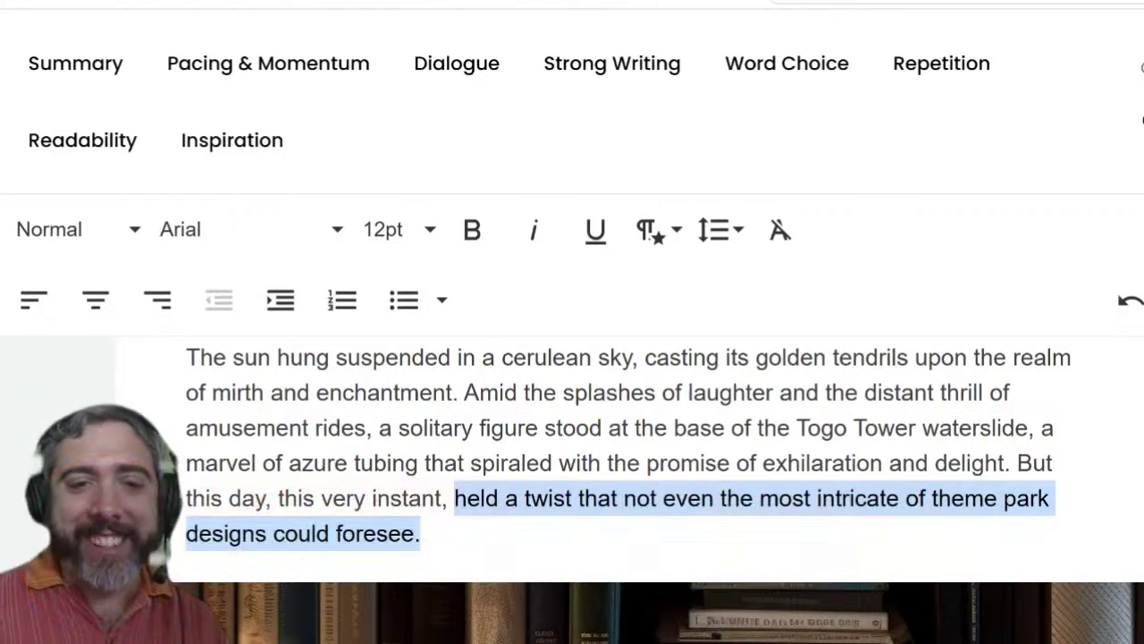
click(420, 534)
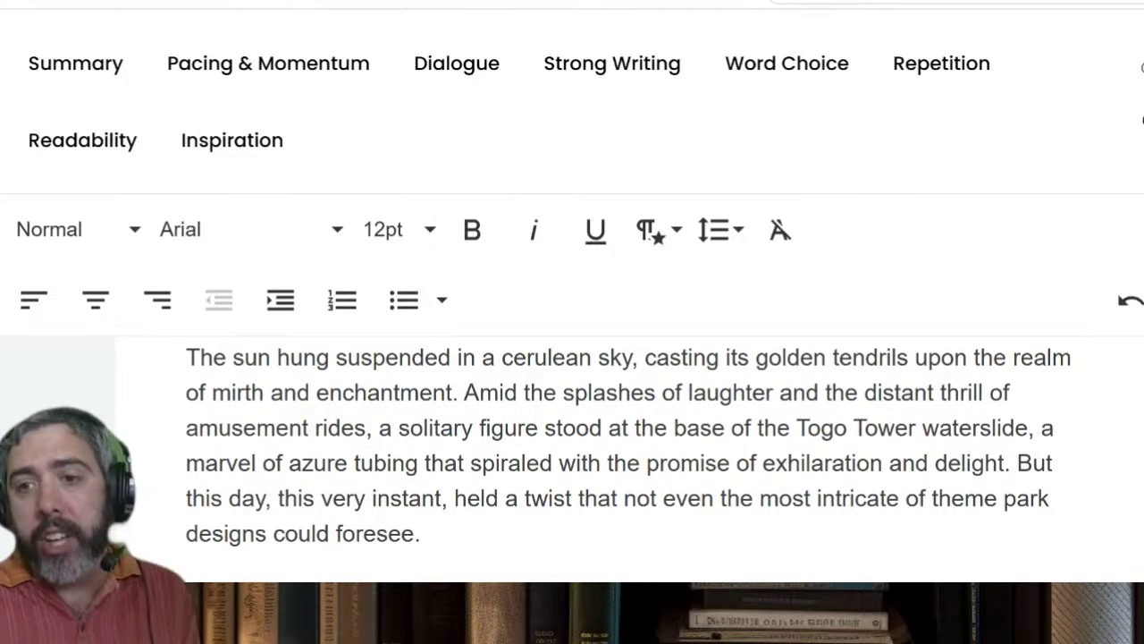
Read through the rest of the waterslide rescue story, from the six-year-old's introduction to the final paragraph, examining its wording and style
scroll(633, 458, down, 5)
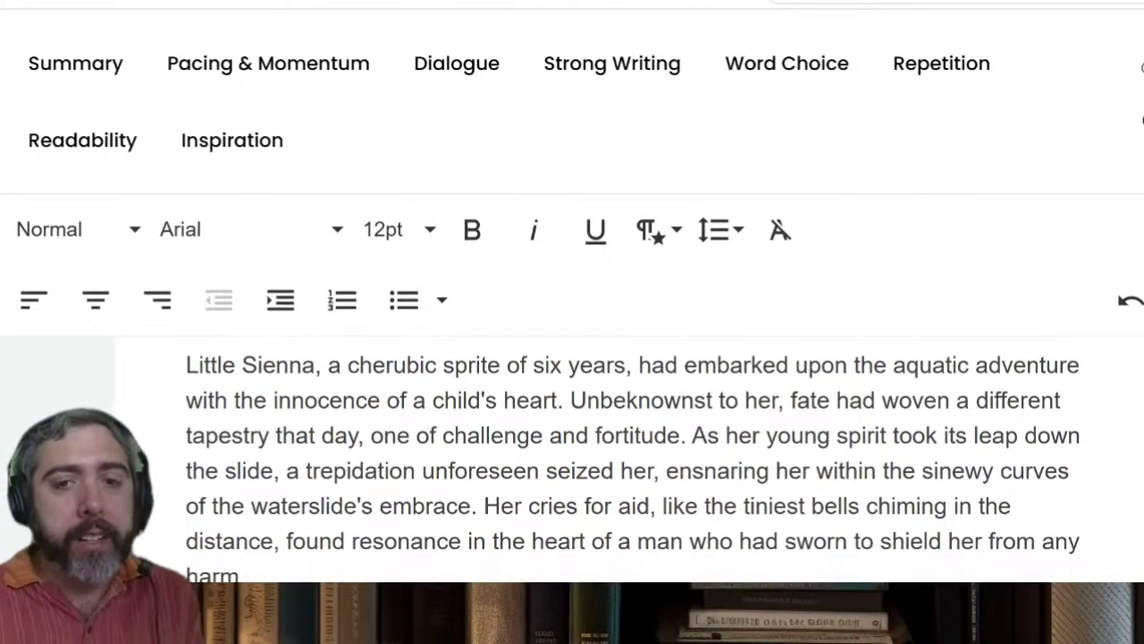
scroll(633, 458, down, 1)
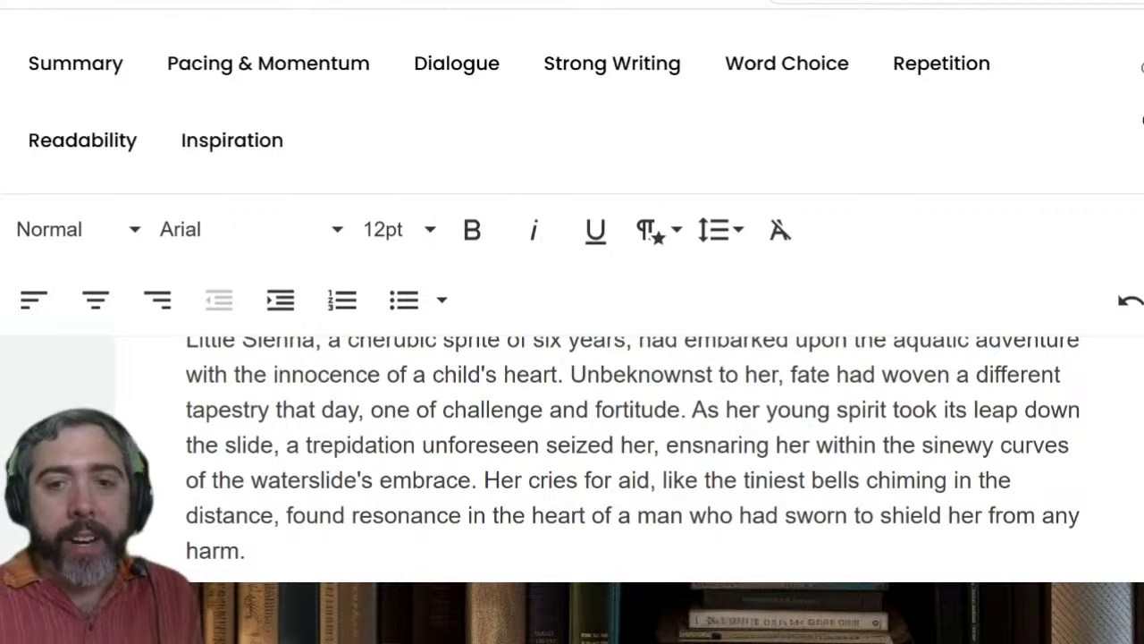
scroll(633, 457, down, 1)
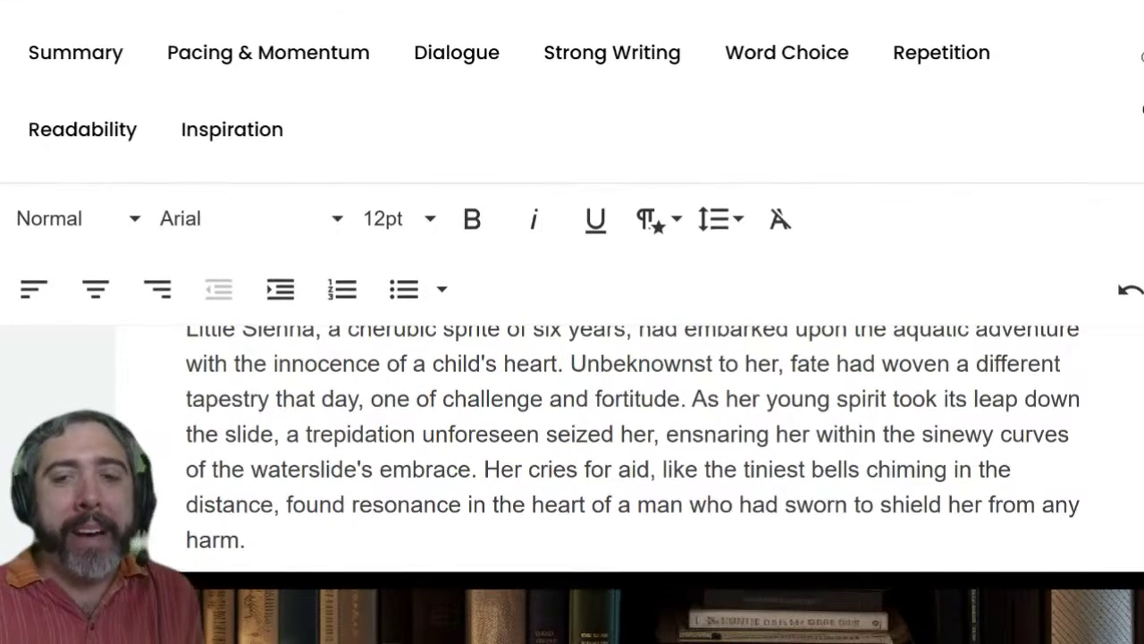
scroll(633, 457, up, 1)
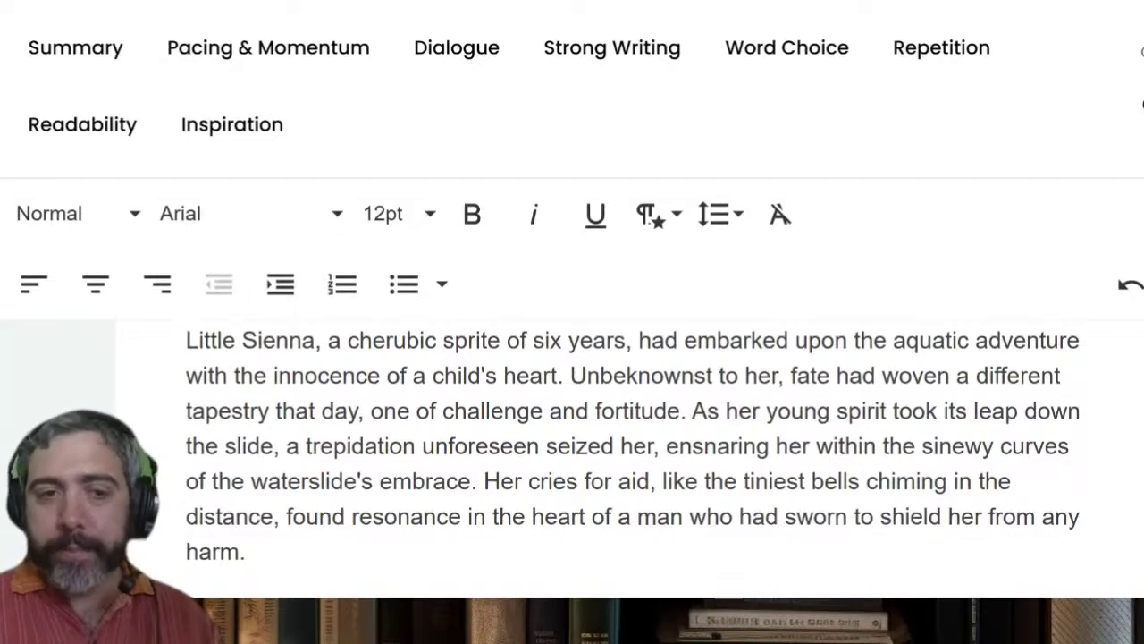
scroll(639, 461, down, 3)
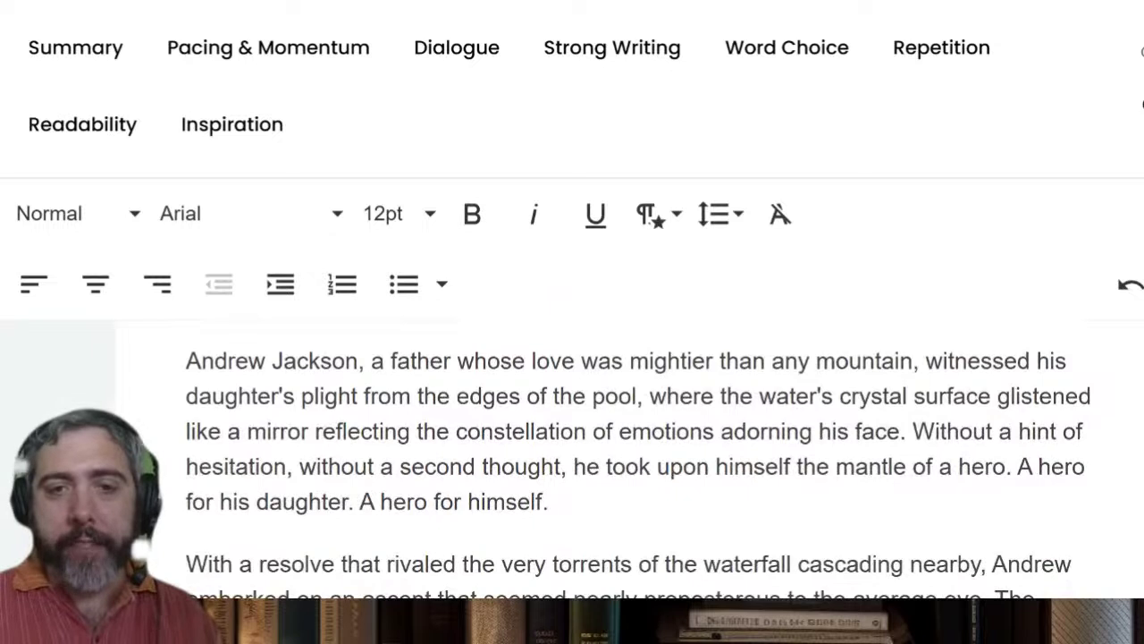
scroll(638, 460, down, 1)
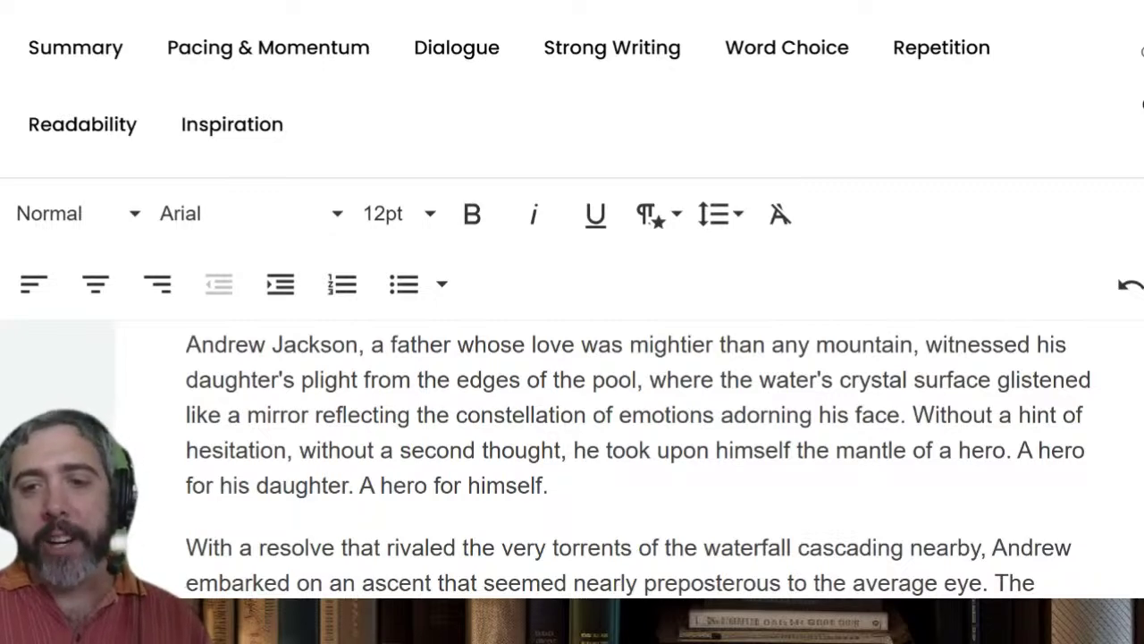
scroll(637, 459, down, 3)
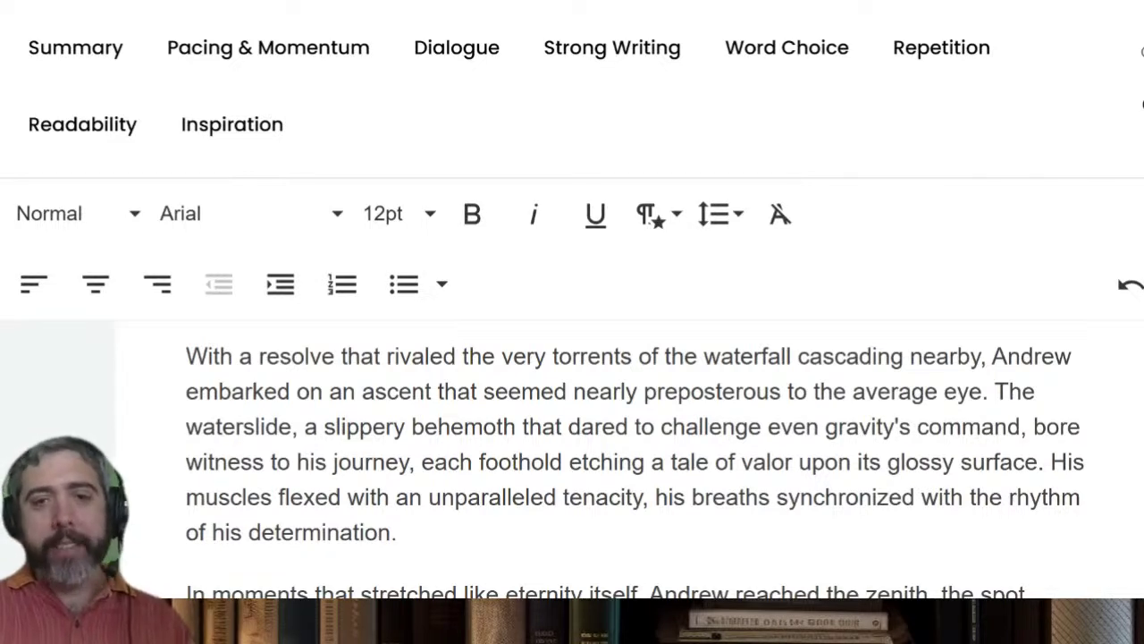
scroll(636, 459, down, 3)
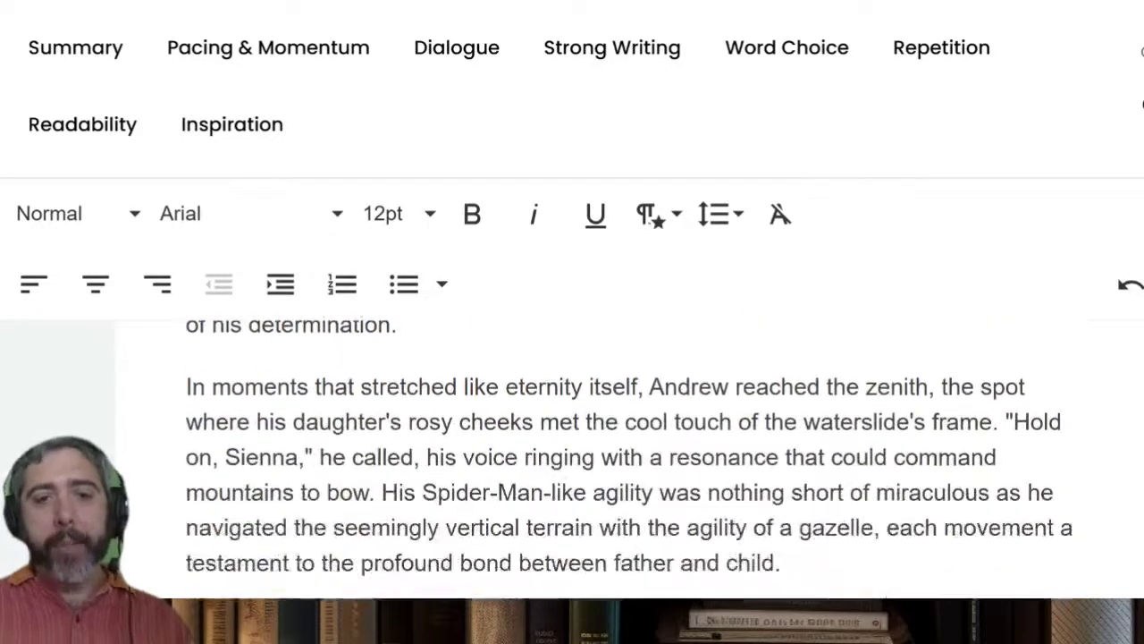
scroll(629, 460, up, 1)
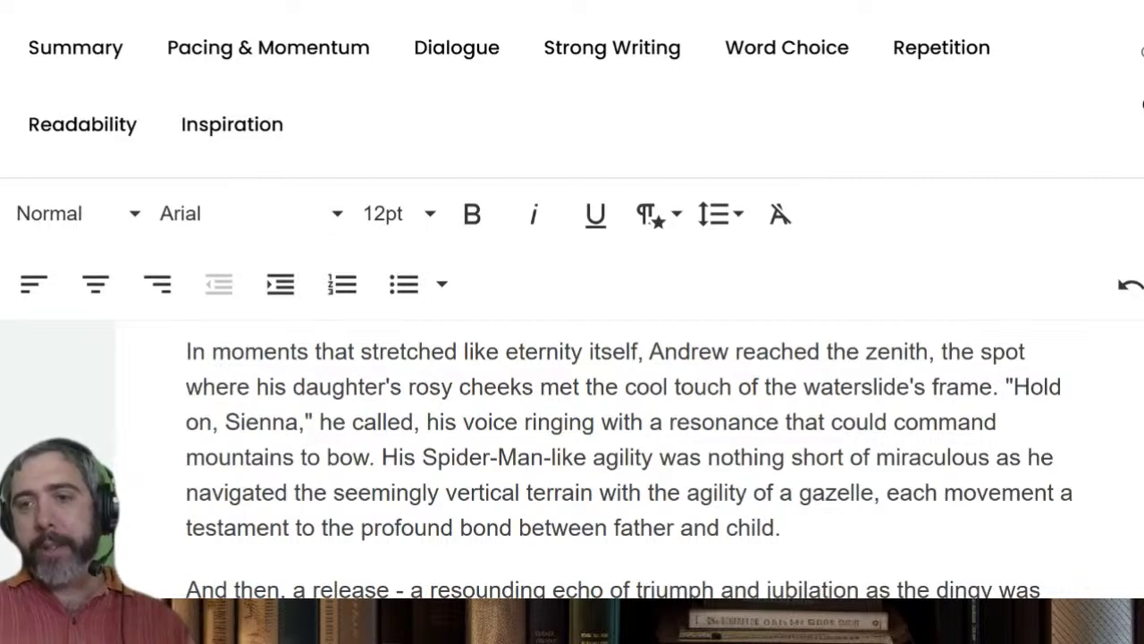
scroll(629, 468, down, 2)
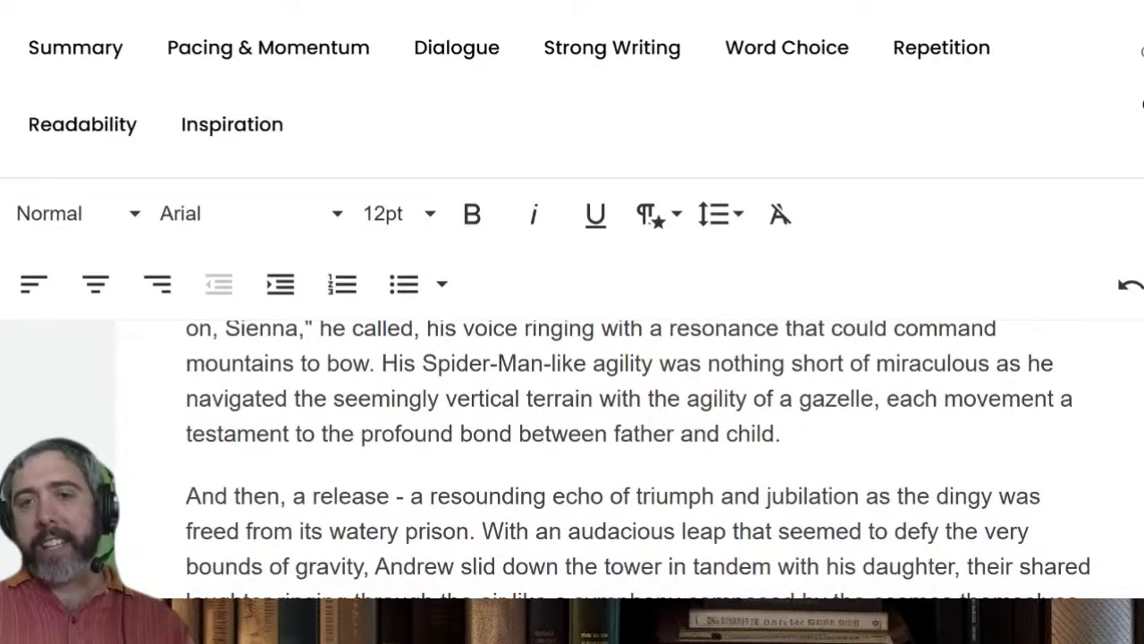
scroll(629, 467, up, 1)
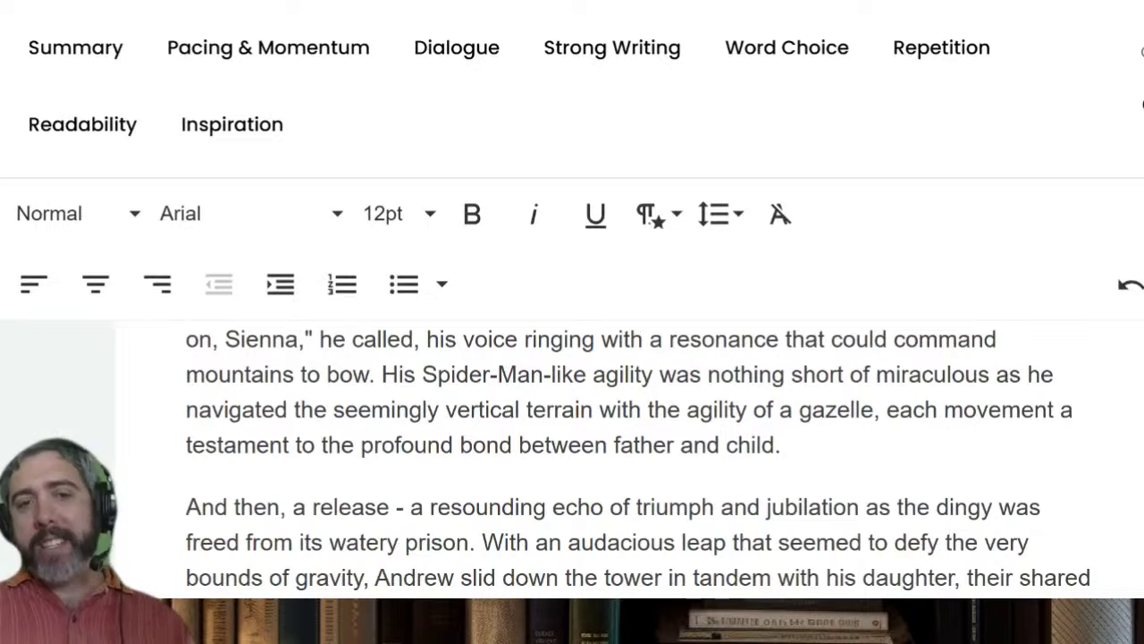
scroll(629, 456, down, 1)
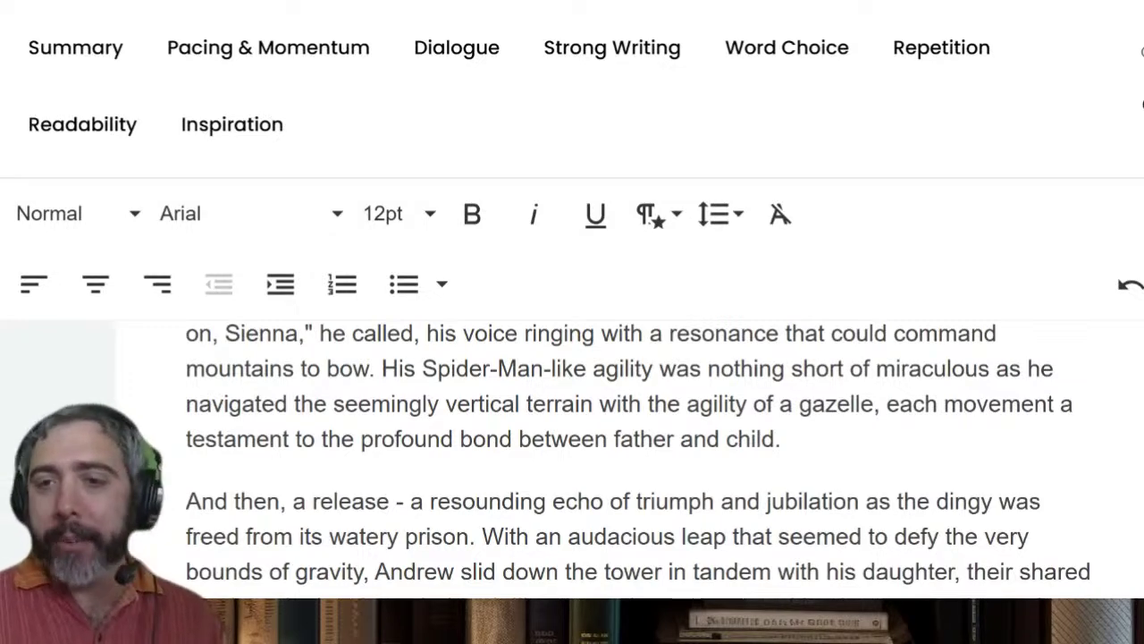
scroll(638, 459, down, 3)
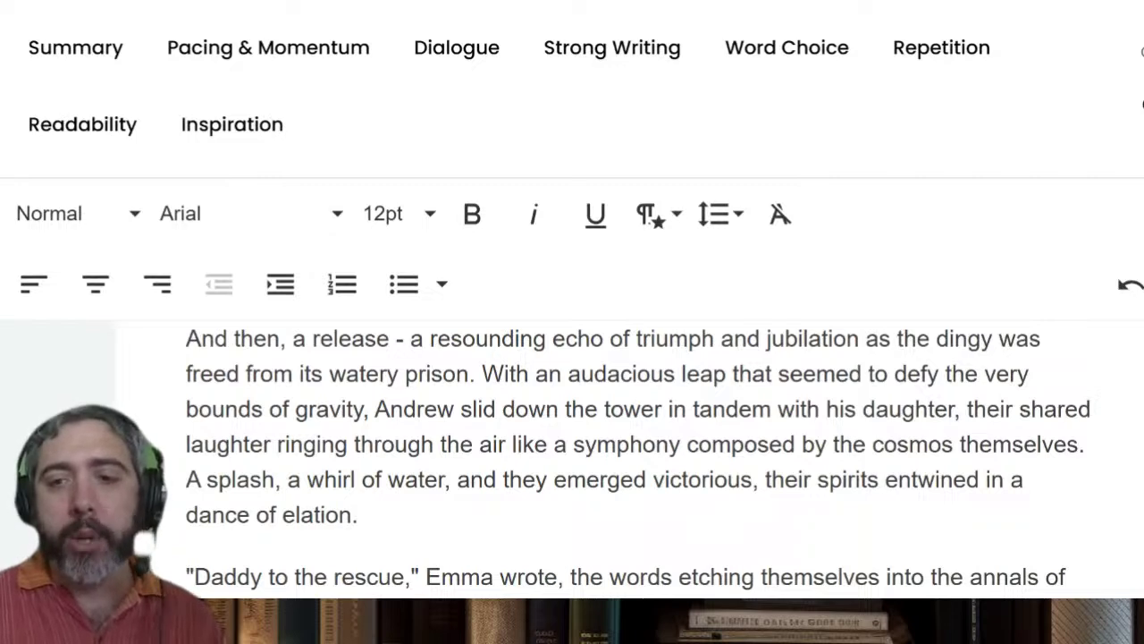
scroll(638, 460, down, 3)
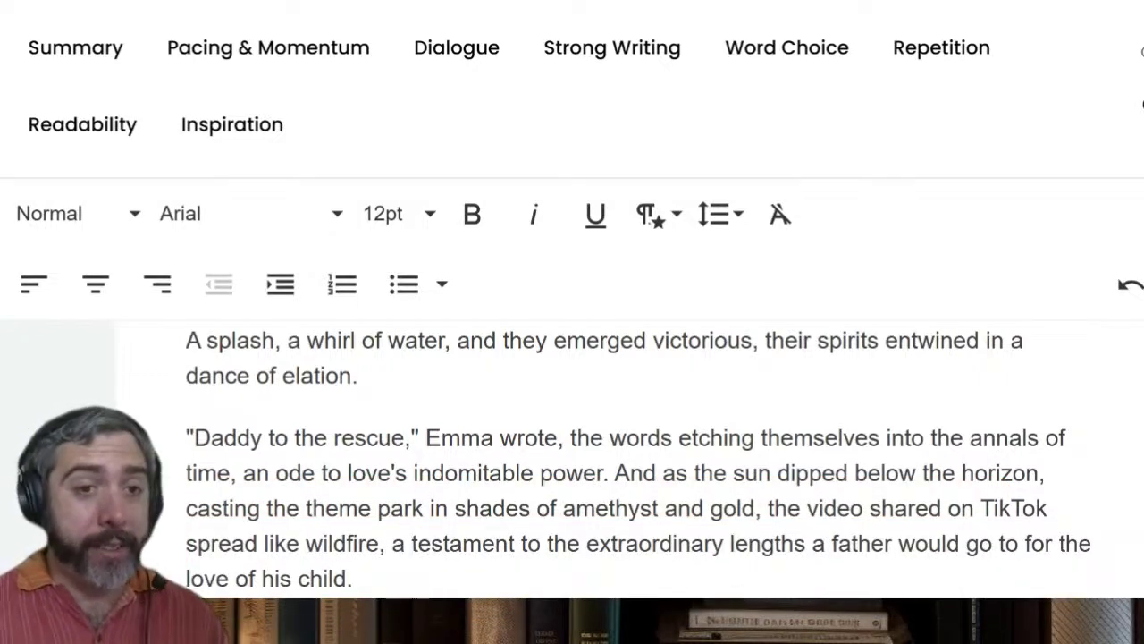
scroll(639, 458, down, 2)
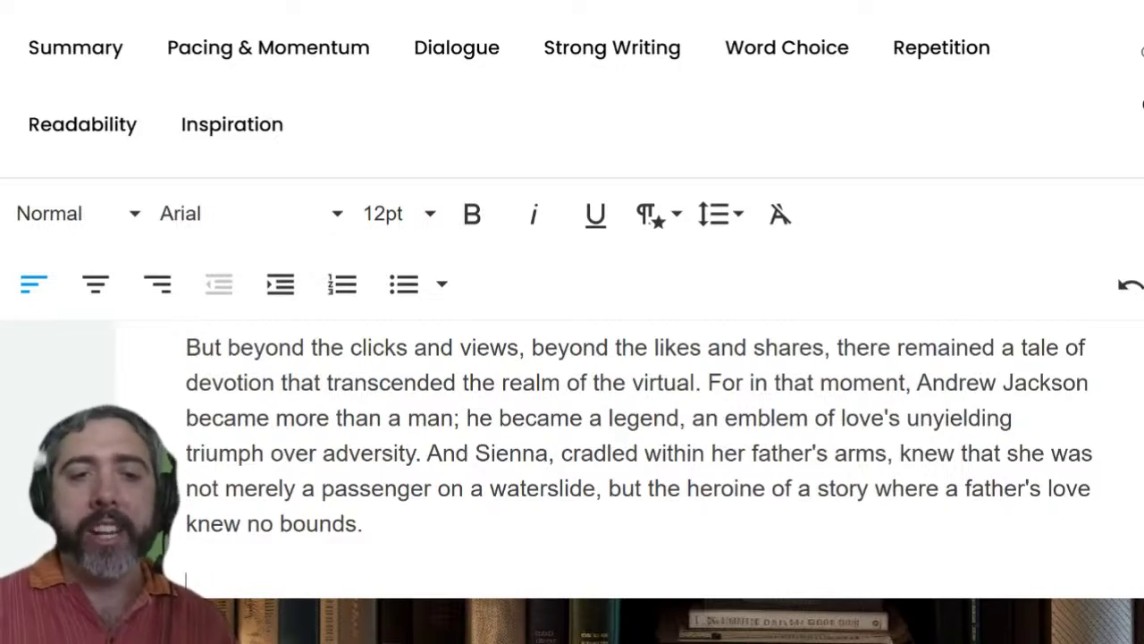
Highlight the entire final paragraph beginning "But beyond the clicks and views" for review, and clear the selection
key(shift+Up)
key(shift+Up)
key(shift+Up)
key(shift+Up)
key(shift+Up)
key(shift+Up)
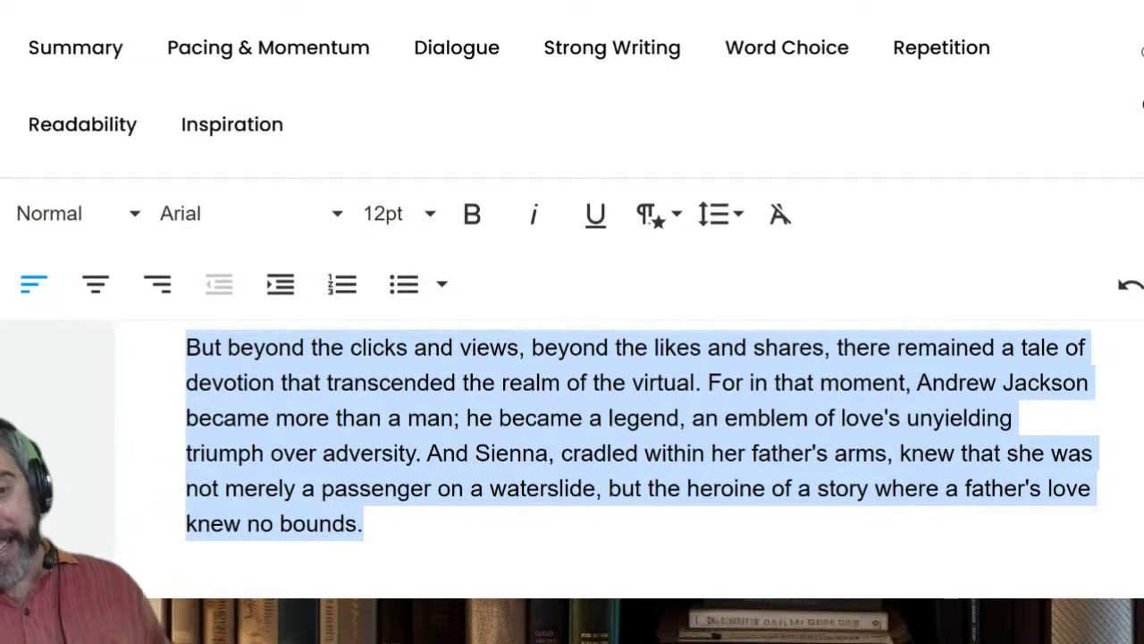
key(Right)
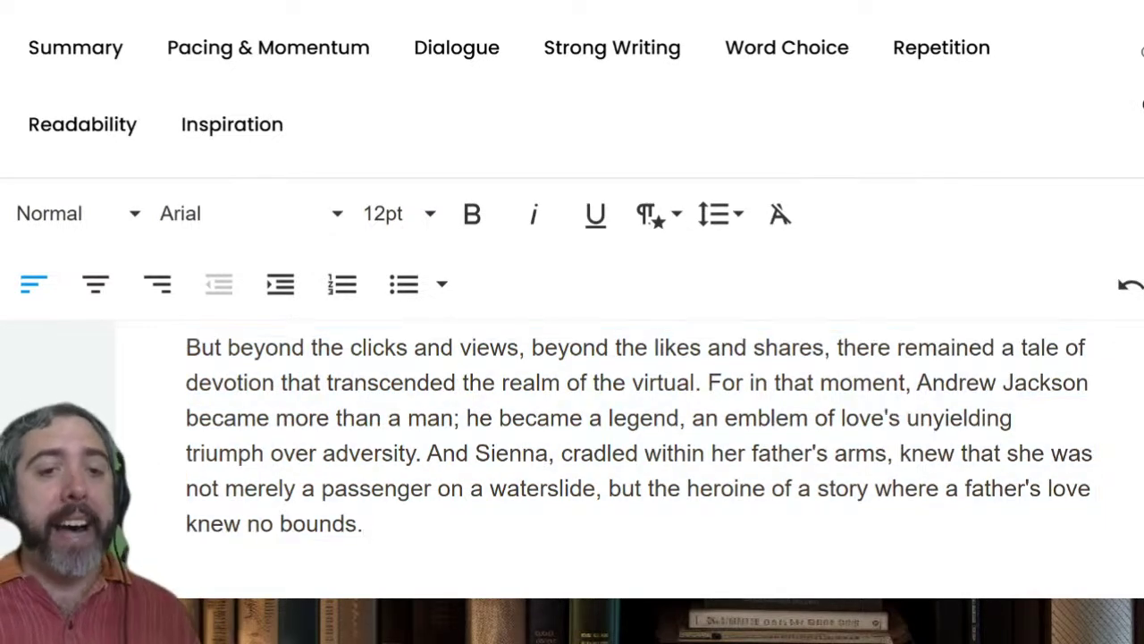
drag(364, 524, 186, 348)
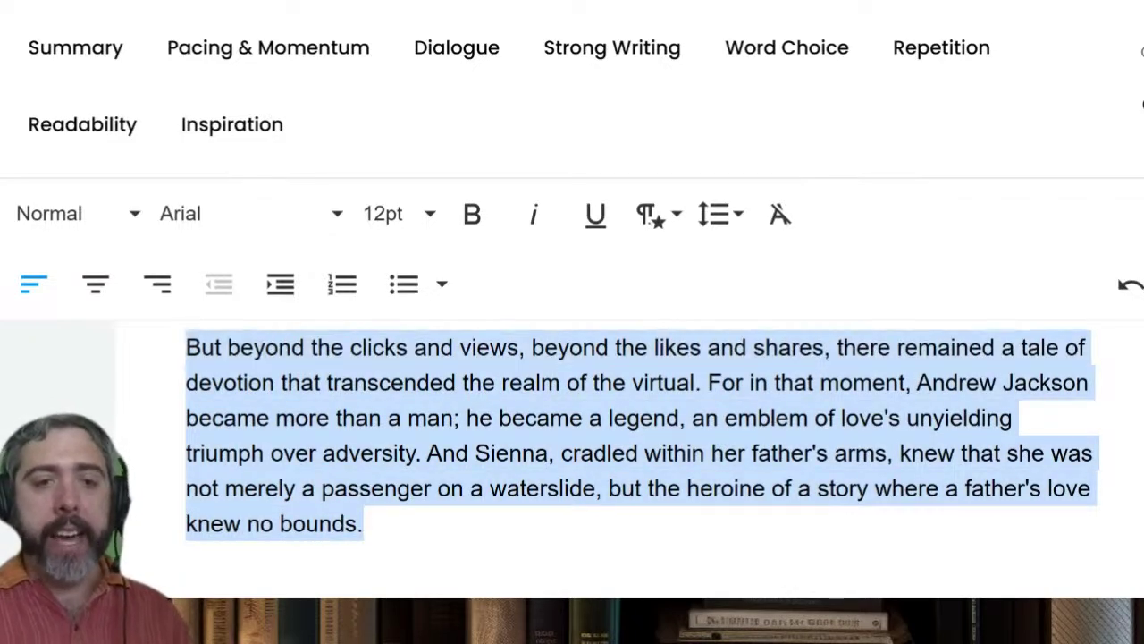
key(Right)
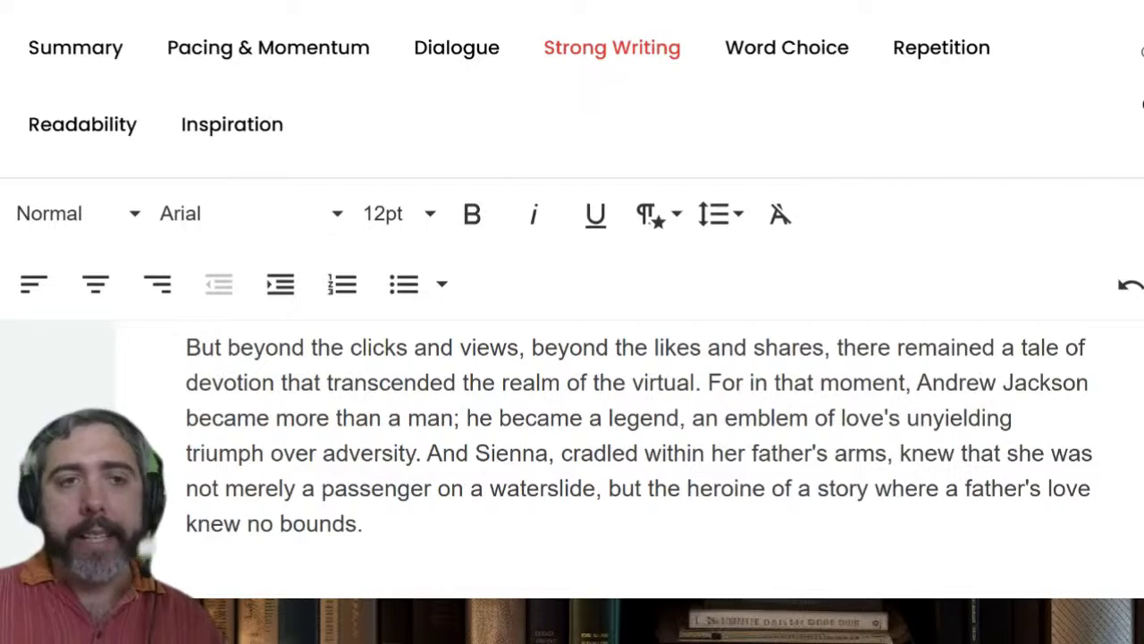
Run the Showing vs Telling report from Strong Writing, mark the occurrences of "knew", and examine the story's final sentence
click(611, 47)
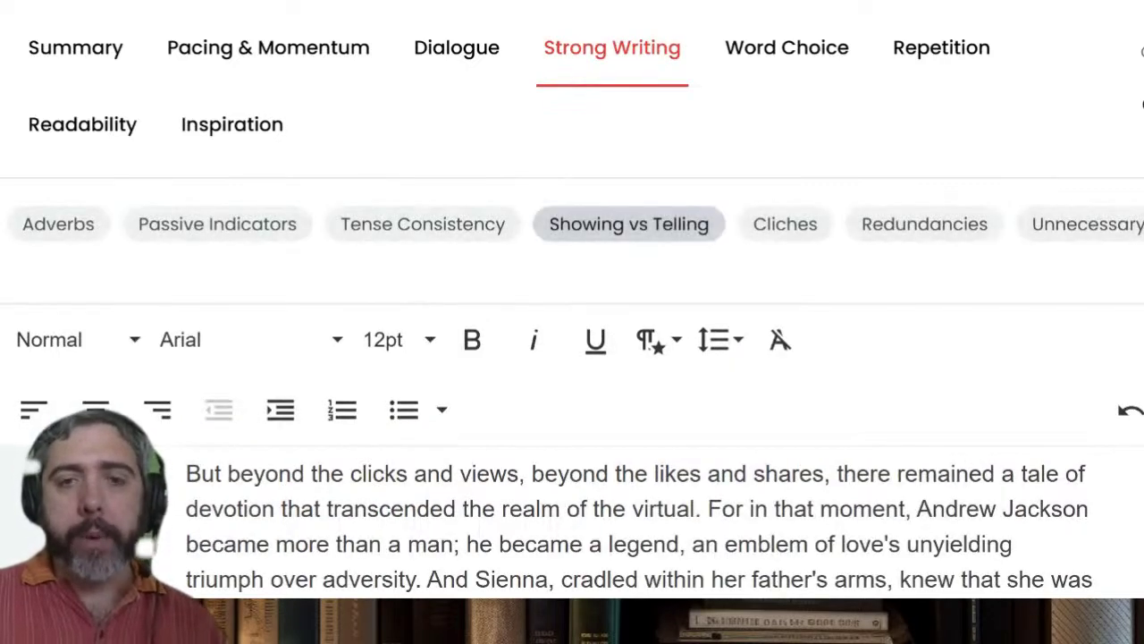
click(628, 224)
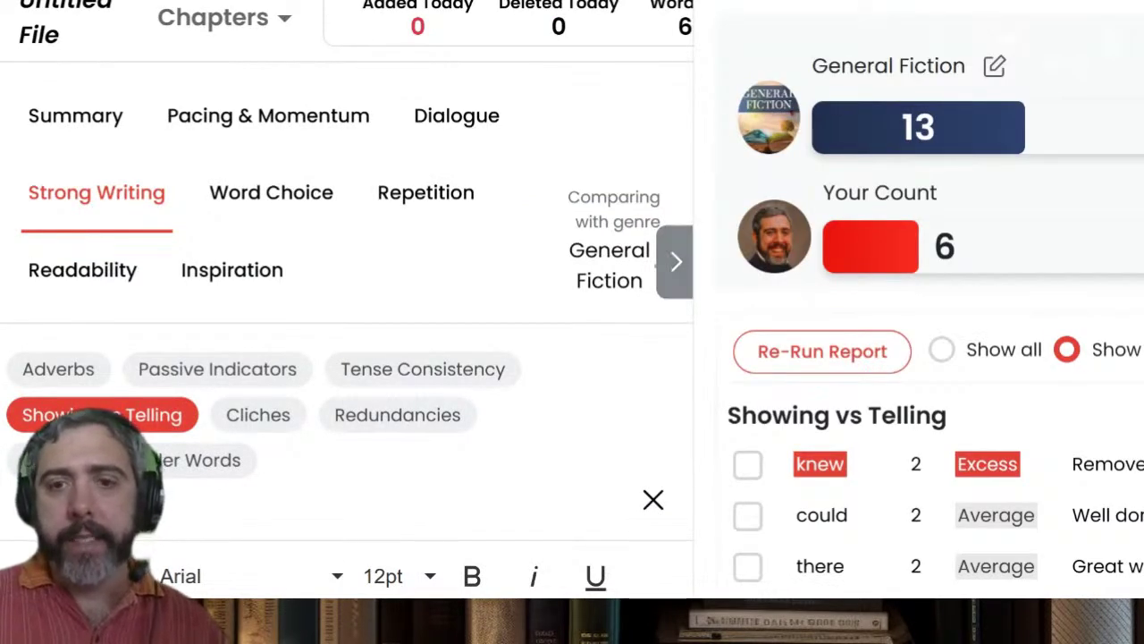
scroll(936, 313, down, 1)
click(747, 439)
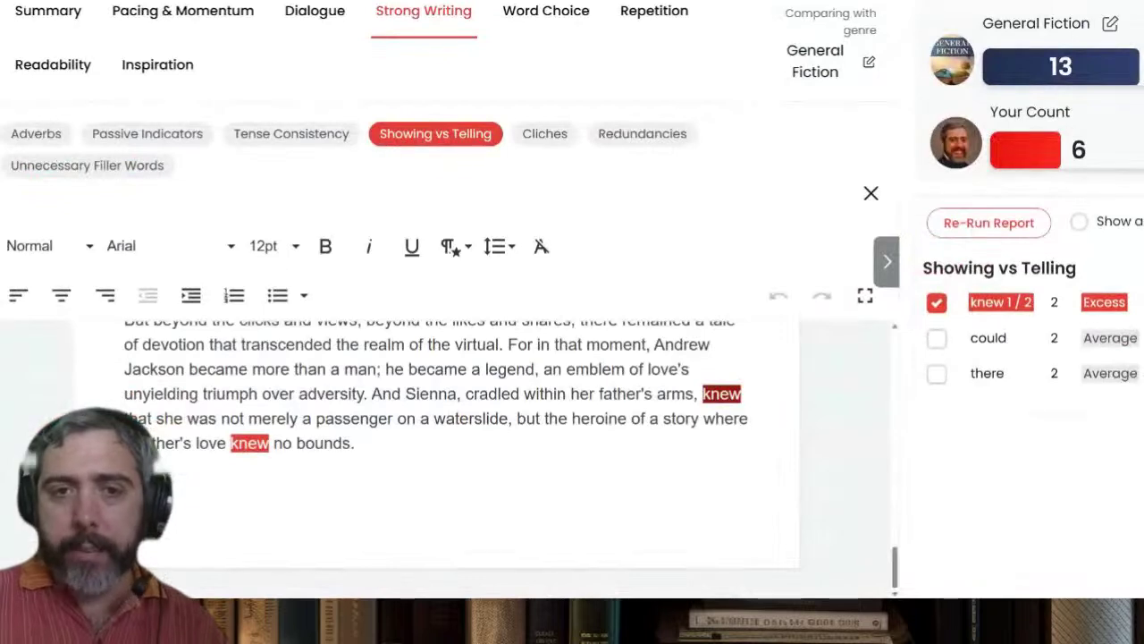
click(610, 345)
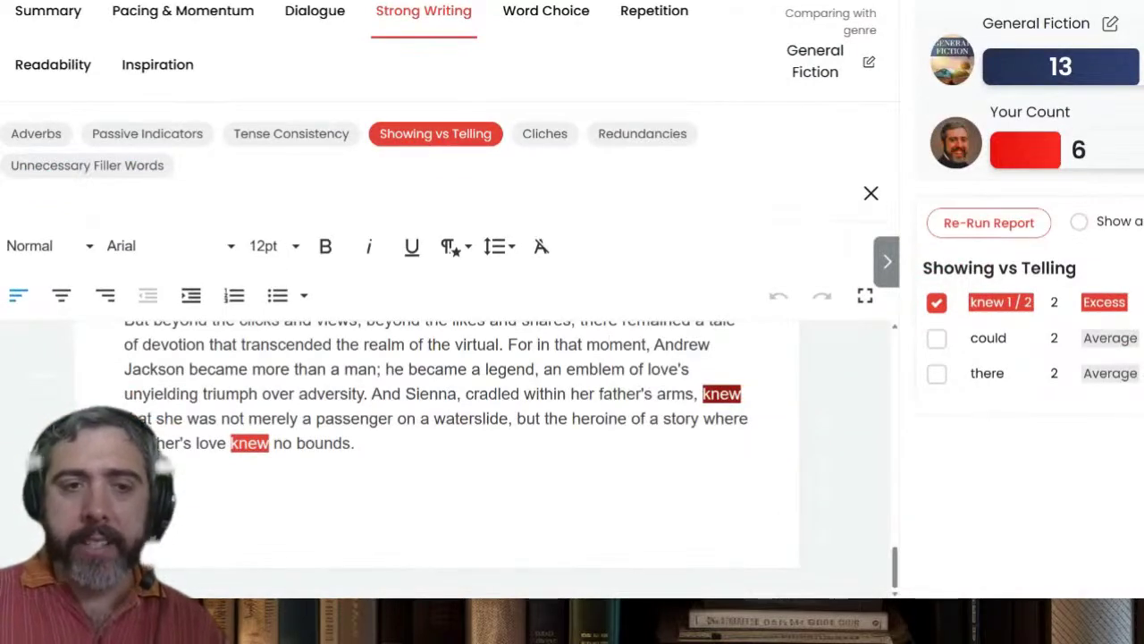
drag(372, 393, 355, 443)
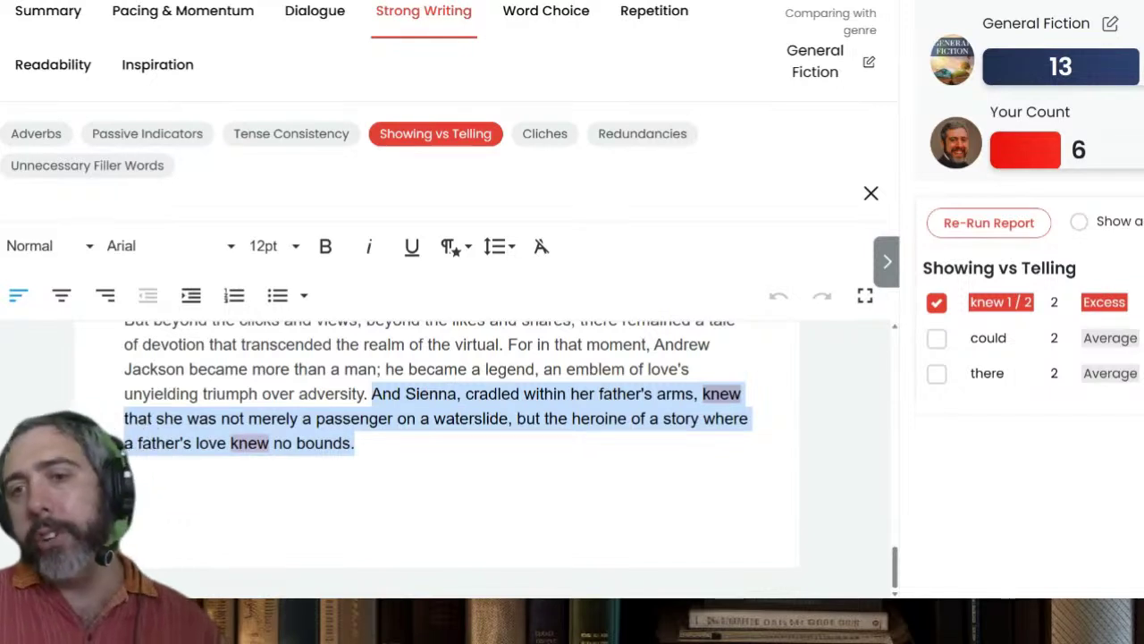
click(356, 443)
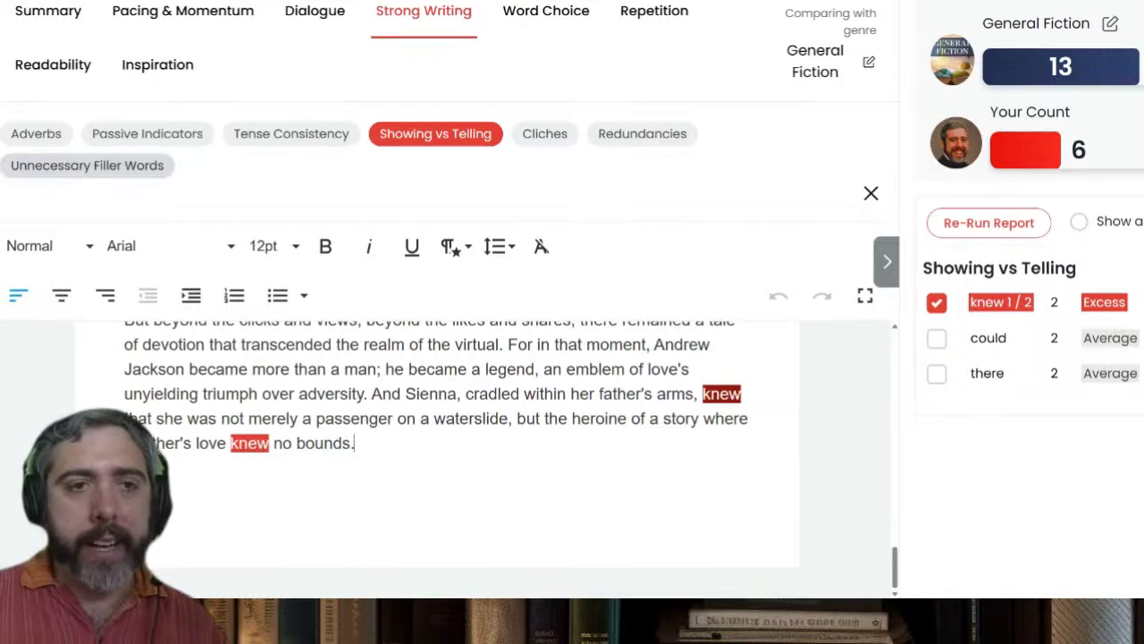
Run the Unnecessary Filler Words report and step through the first four occurrences of "that" in the story
click(87, 166)
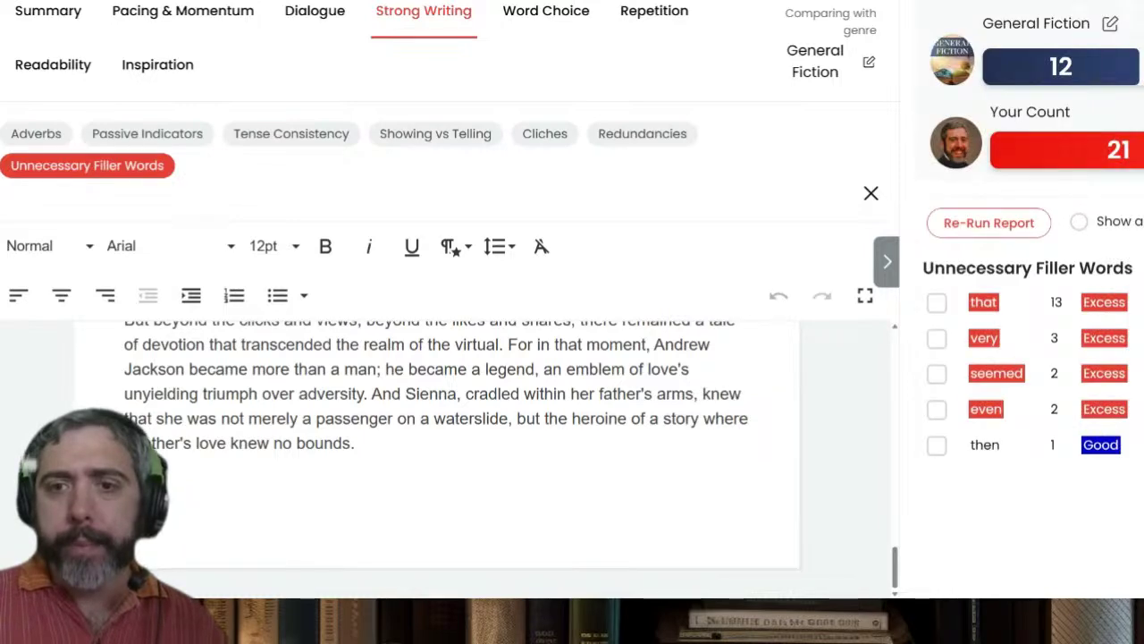
click(937, 303)
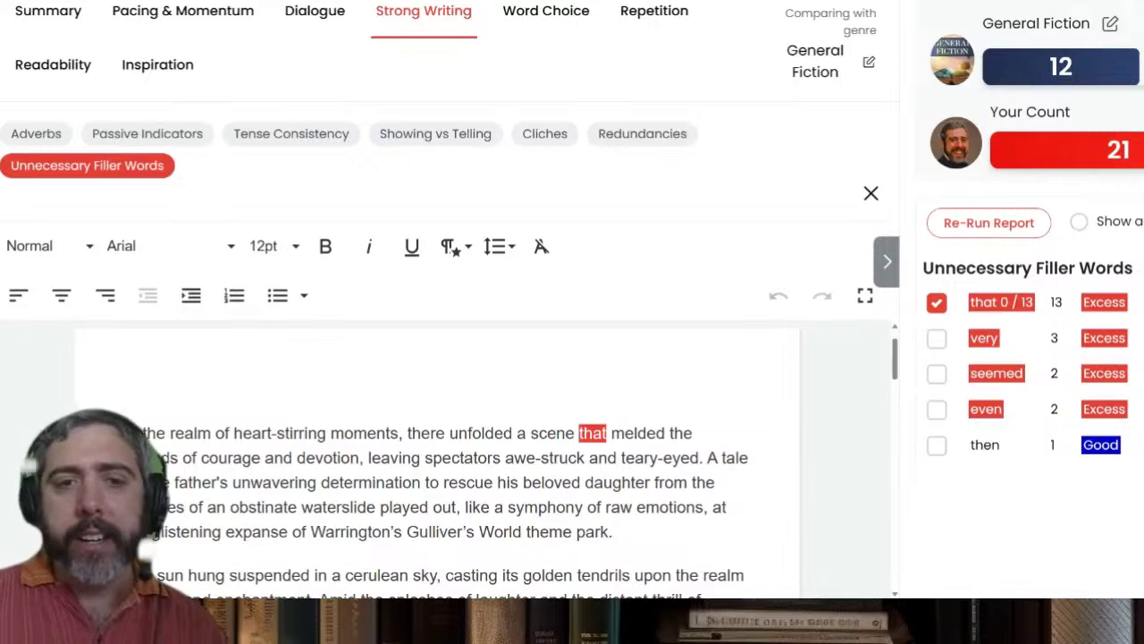
click(1001, 302)
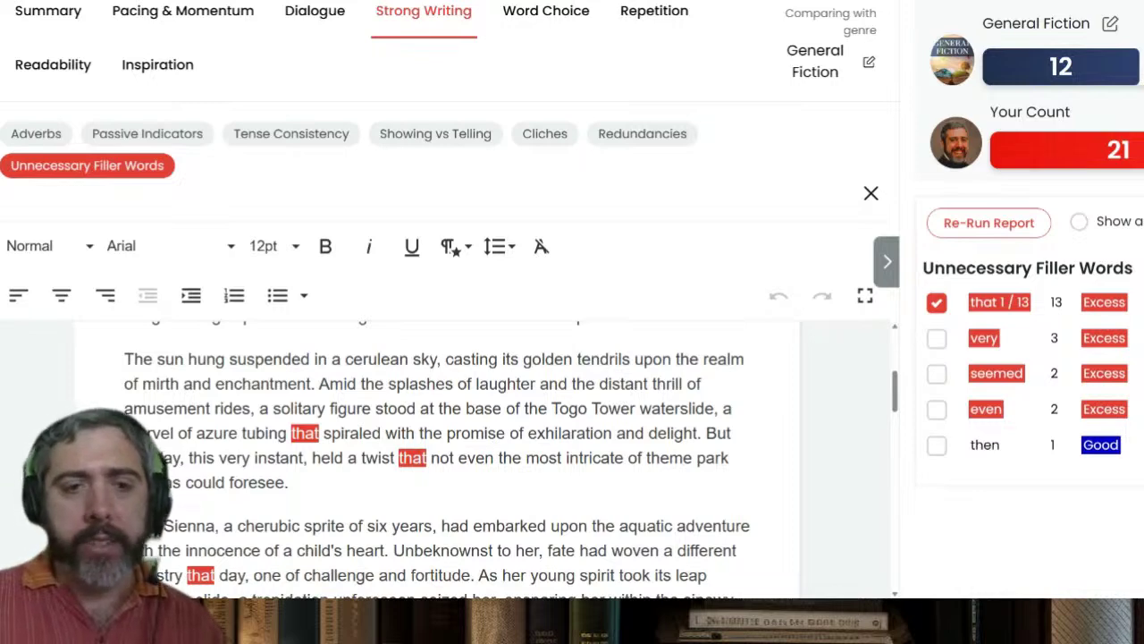
click(999, 302)
click(999, 302)
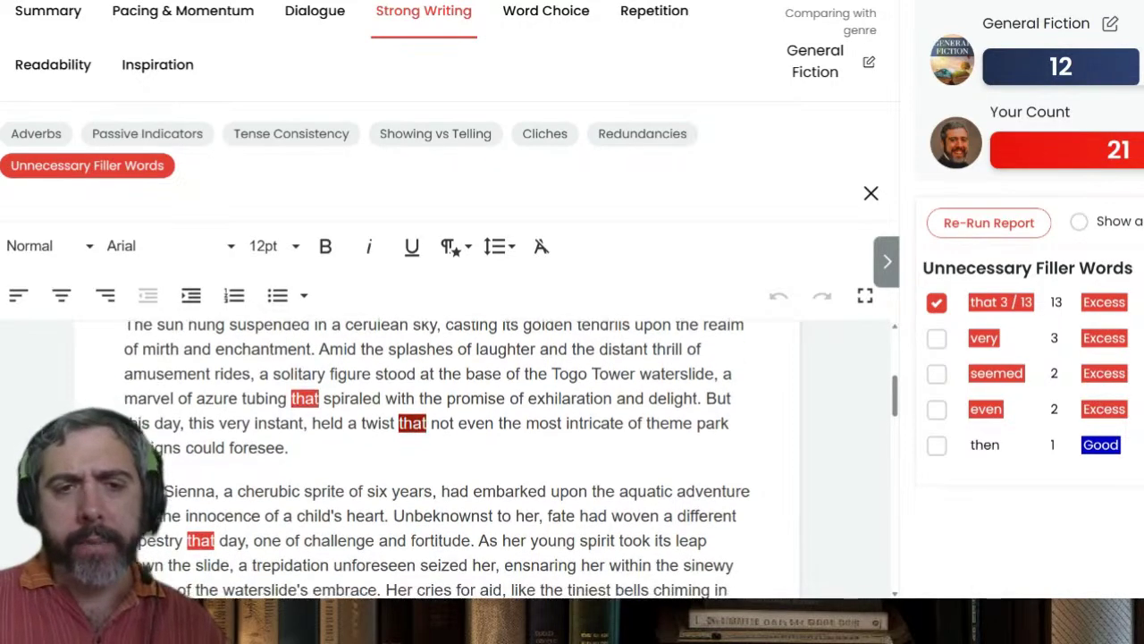
click(1000, 302)
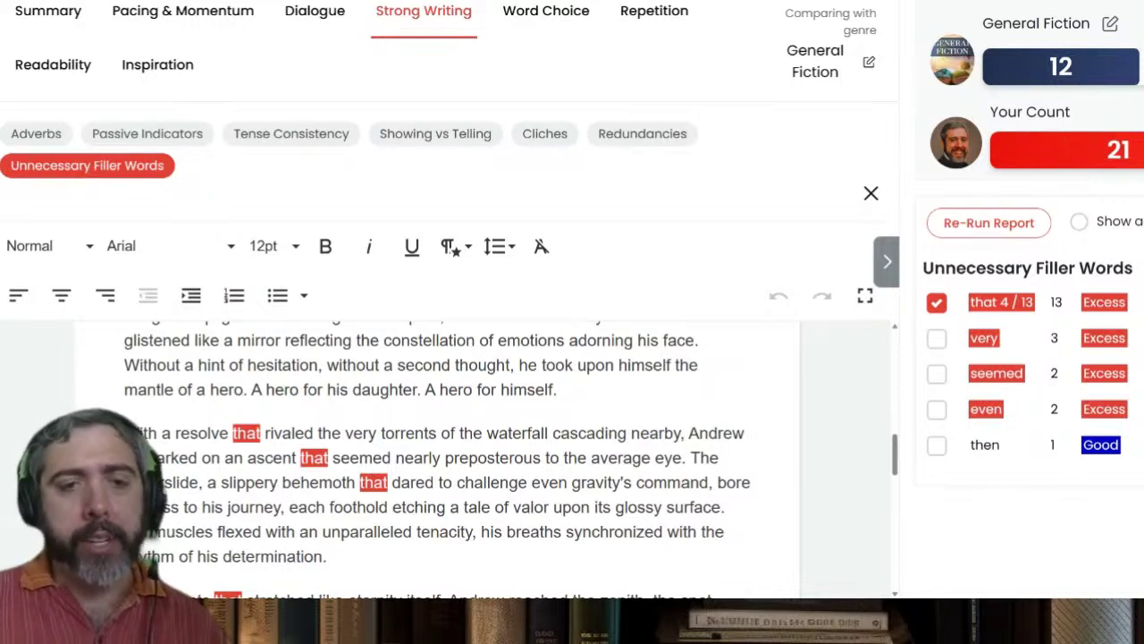
Step through the fifth to seventh occurrences of "that" in the filler words report, and mark the occurrences of "seemed"
click(1001, 302)
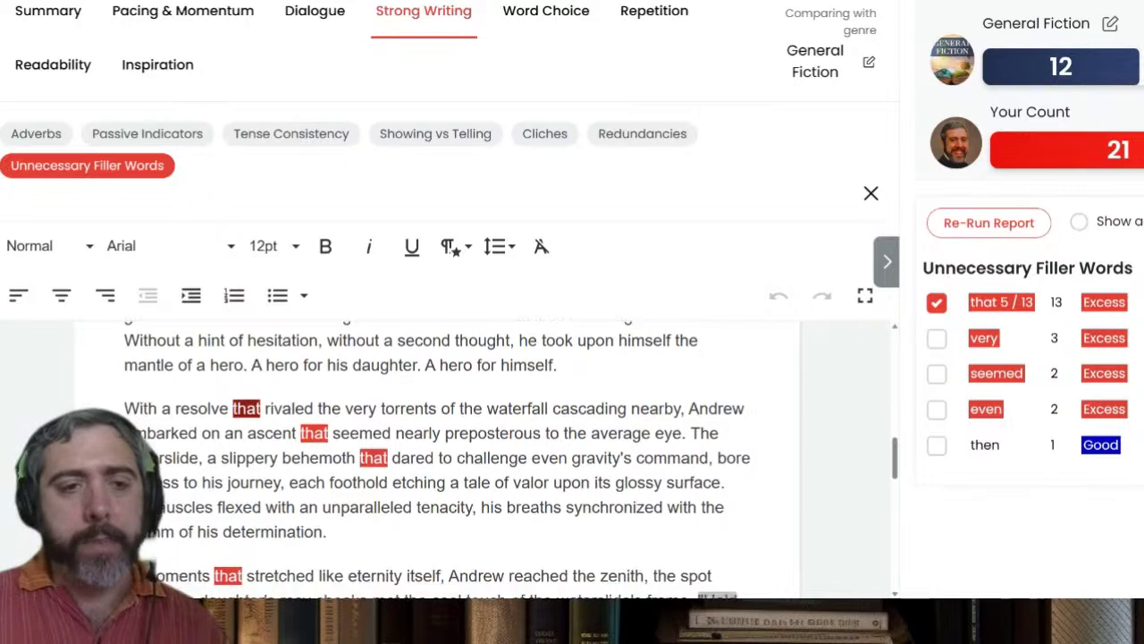
click(1001, 302)
click(1001, 302)
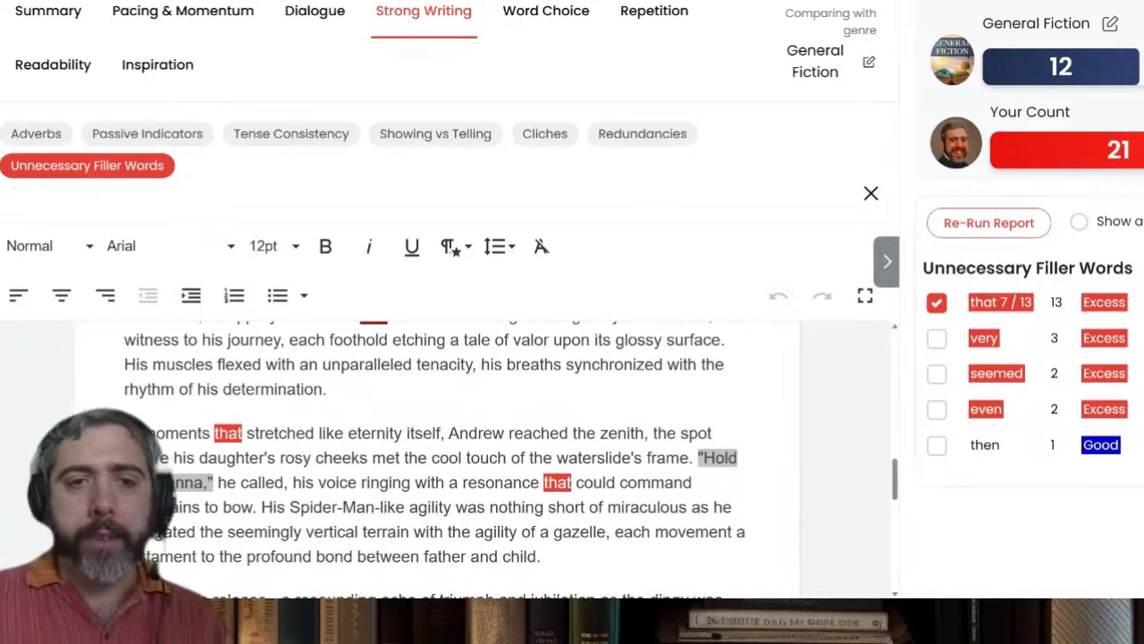
click(935, 373)
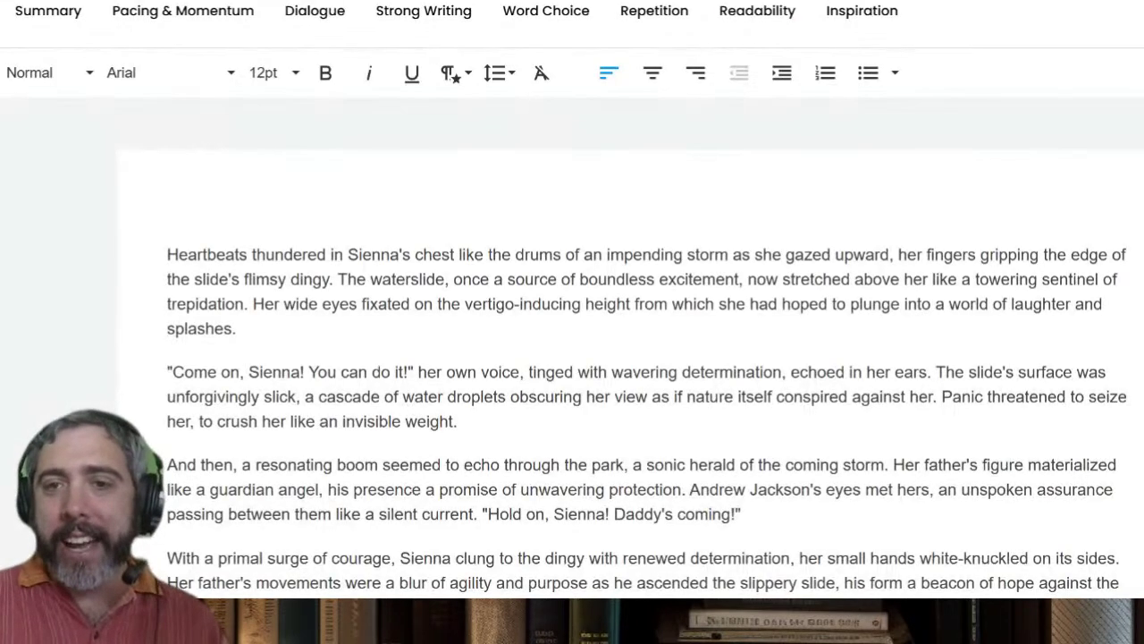
Review the second story version's opening paragraph, highlighting its "Heartbeats thundered" sentence and its "The waterslide, once a source of boundless excitement" sentence in turn
scroll(631, 358, down, 3)
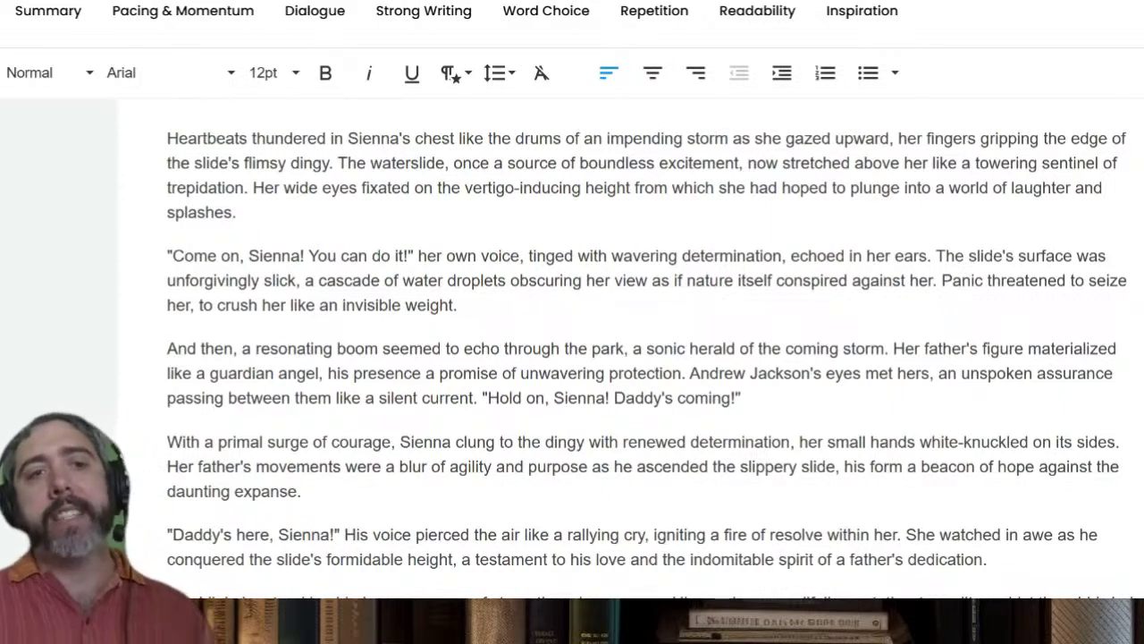
drag(167, 138, 333, 162)
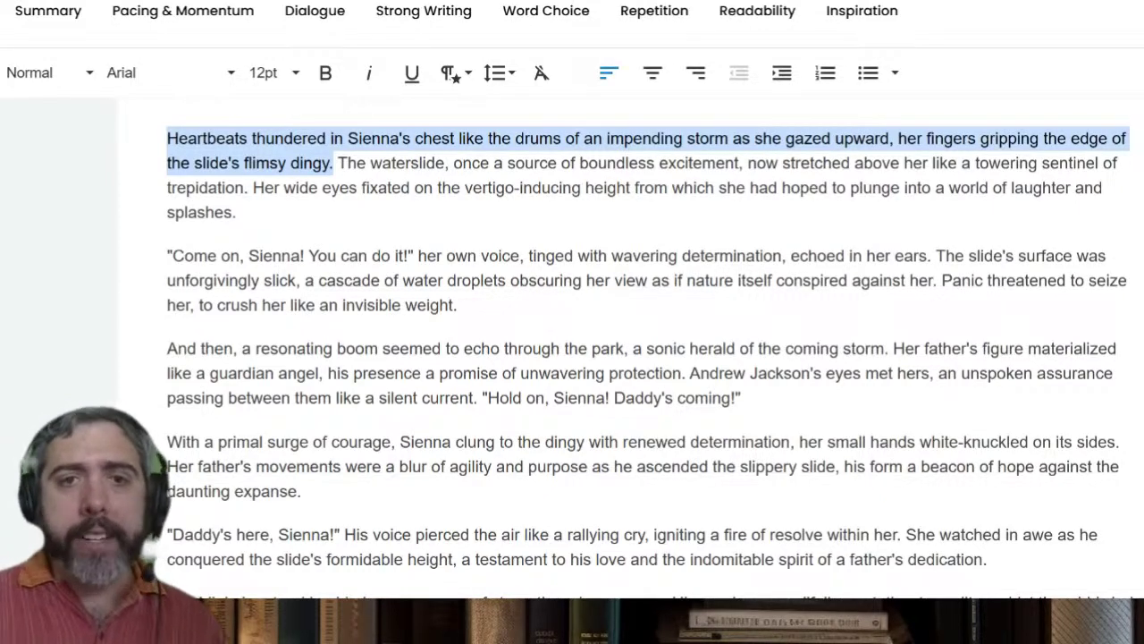
click(626, 188)
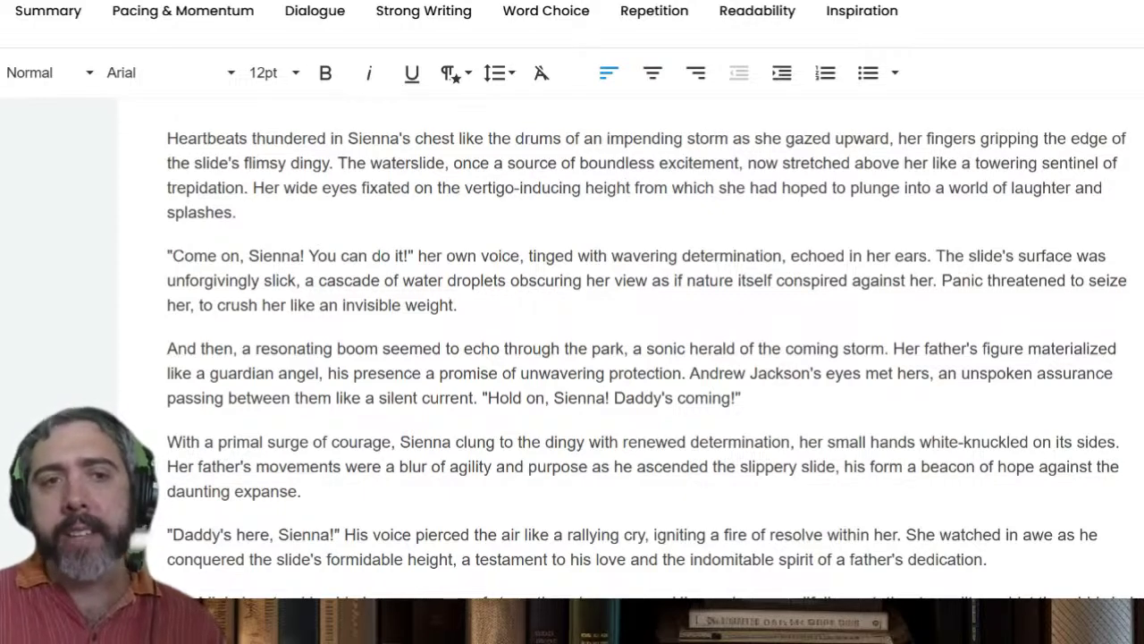
drag(244, 188, 338, 162)
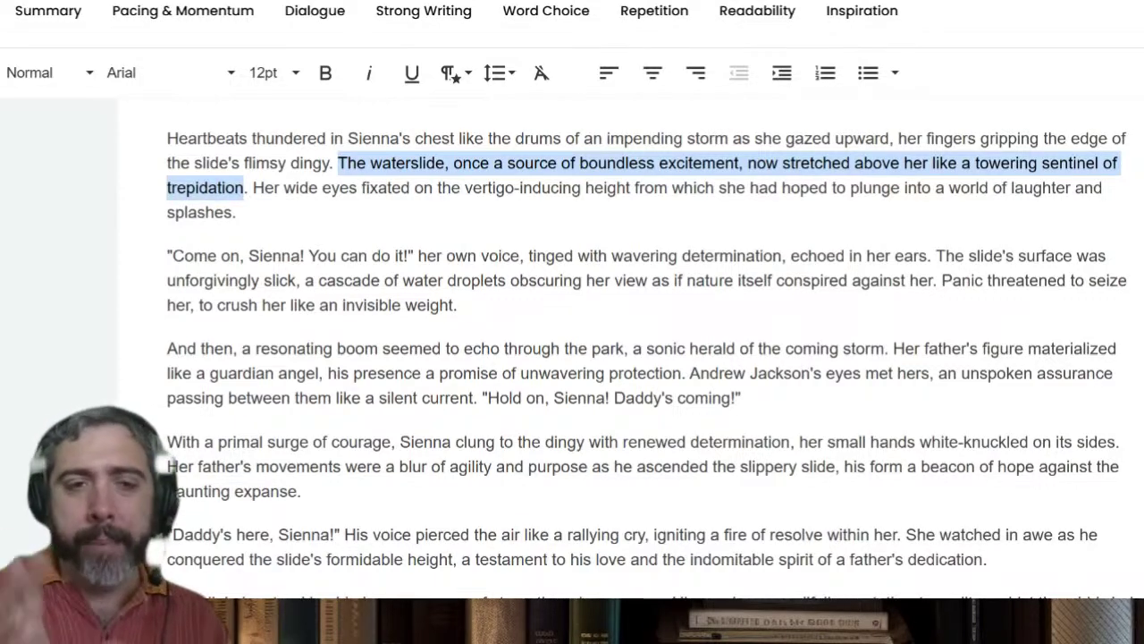
key(Right)
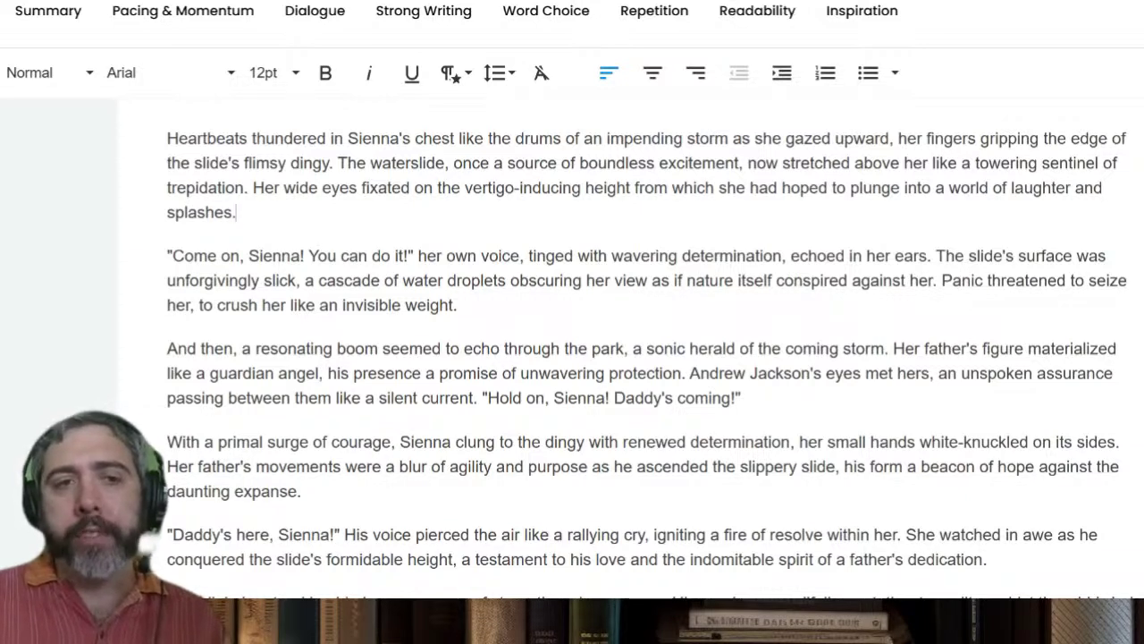
Highlight the opening paragraph's last sentence, "Her wide eyes fixated on the vertigo-inducing height", word by word from its end for review
key(ctrl+shift+Left)
key(ctrl+shift+Left)
key(ctrl+shift+Left)
key(ctrl+shift+Left)
key(ctrl+shift+Left)
key(ctrl+shift+Left)
key(ctrl+shift+Left)
key(ctrl+shift+Left)
key(ctrl+shift+Left)
key(ctrl+shift+Left)
key(ctrl+shift+Left)
key(ctrl+shift+Left)
key(ctrl+shift+Left)
key(ctrl+shift+Left)
key(ctrl+shift+Left)
key(ctrl+shift+Left)
key(ctrl+shift+Left)
key(ctrl+shift+Left)
key(ctrl+shift+Left)
key(ctrl+shift+Left)
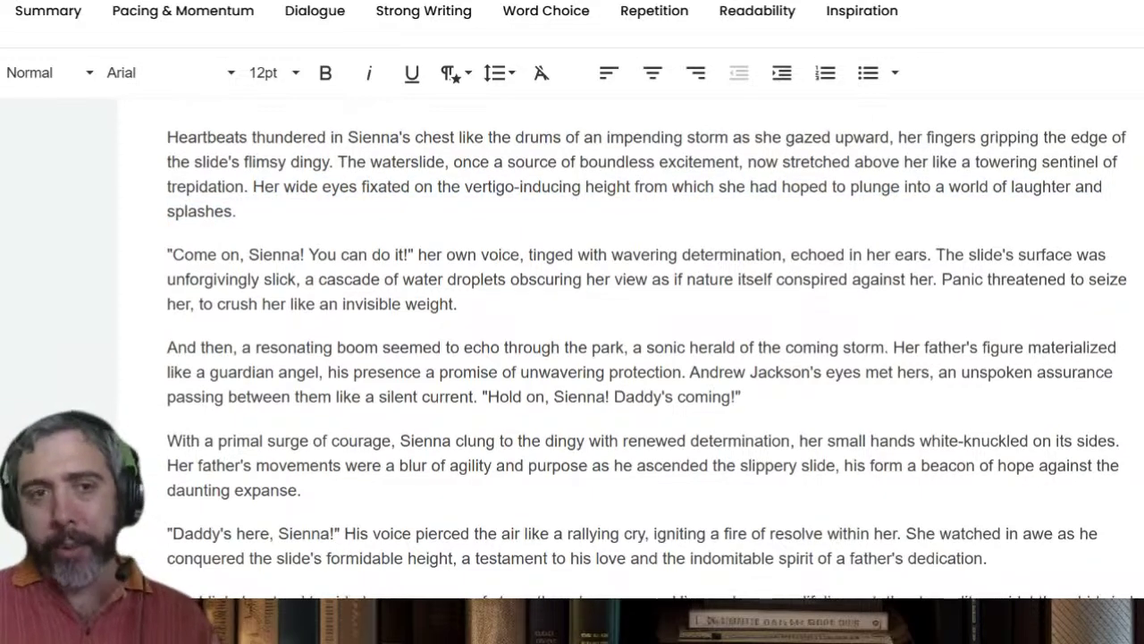
Highlight "The slide's surface was unforgivingly slick" and "Panic threatened to seize her" sentences in the second paragraph for review, and clear the selection
scroll(650, 375, down, 3)
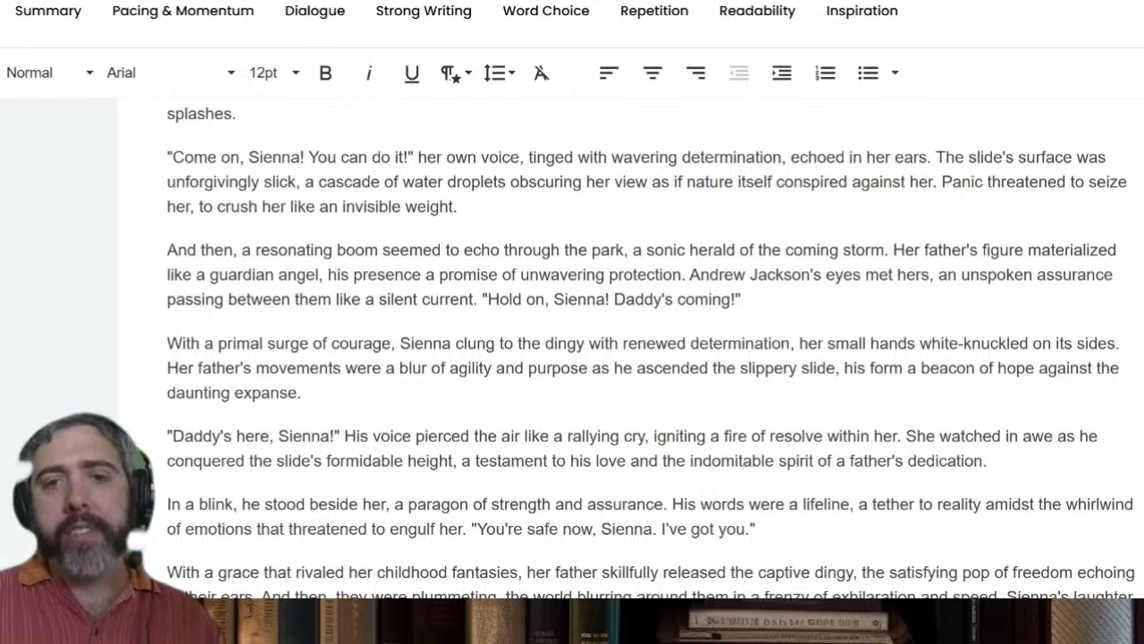
drag(937, 157, 937, 182)
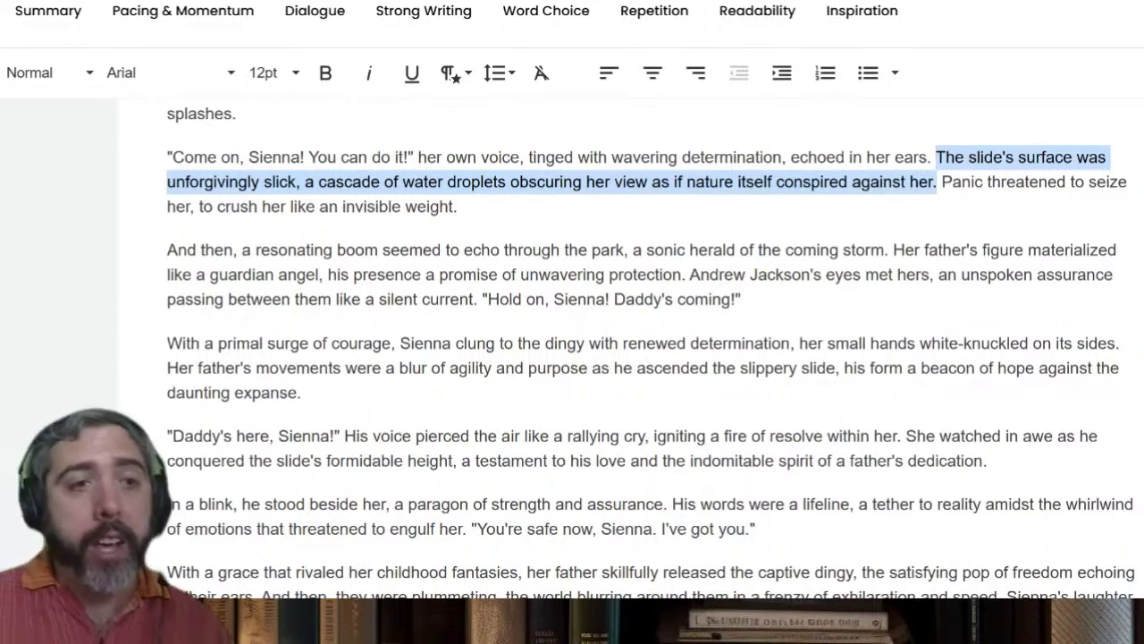
click(644, 208)
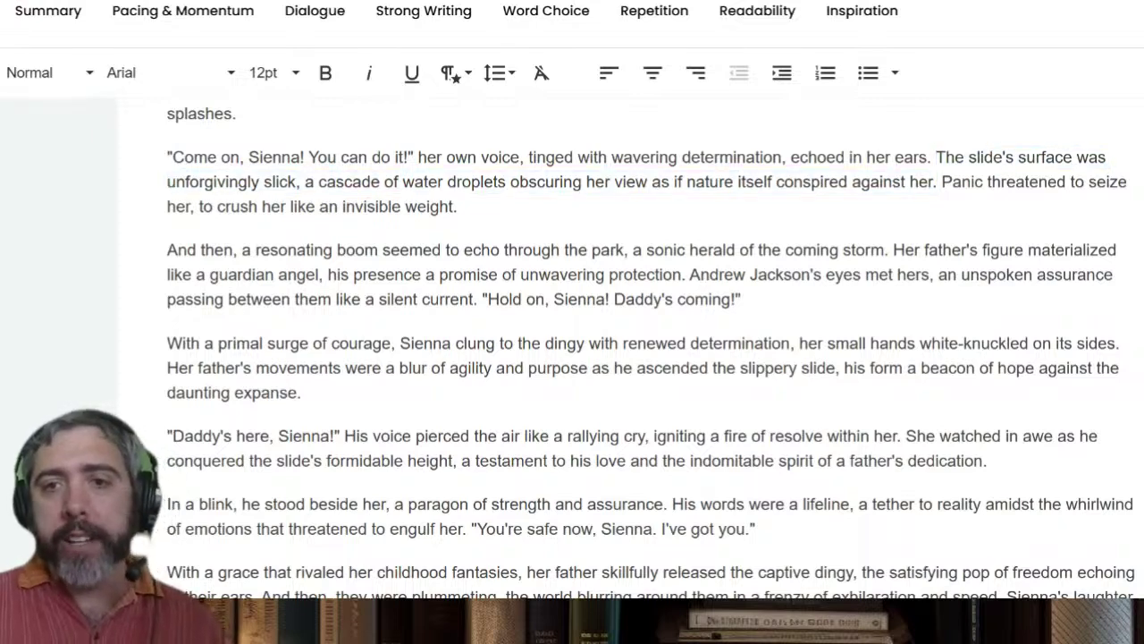
drag(939, 182, 457, 207)
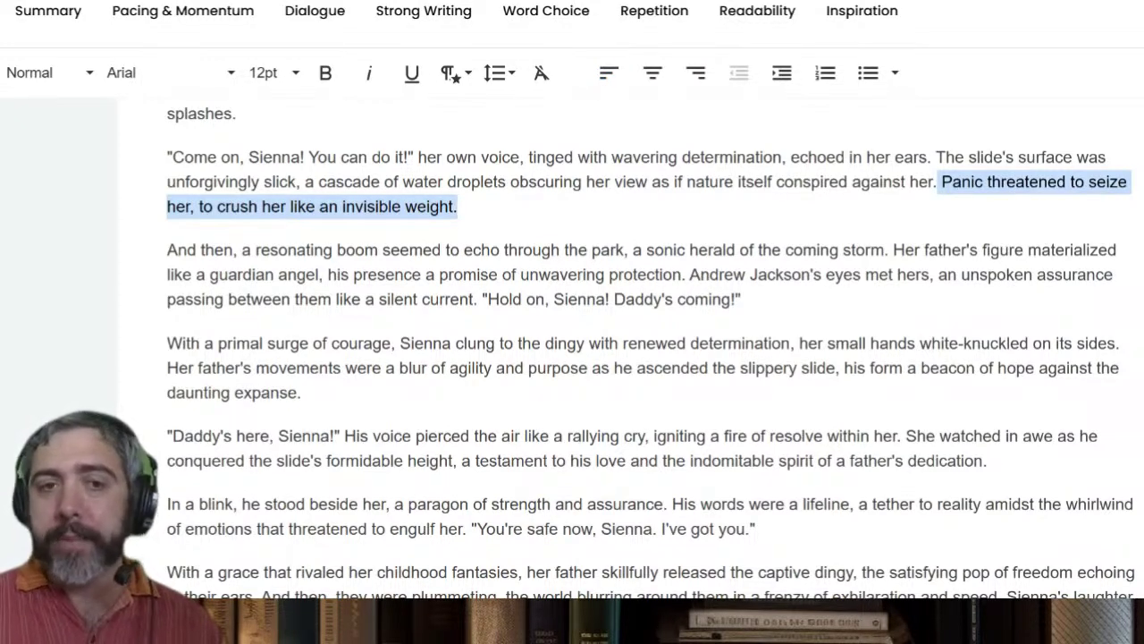
click(458, 206)
click(449, 274)
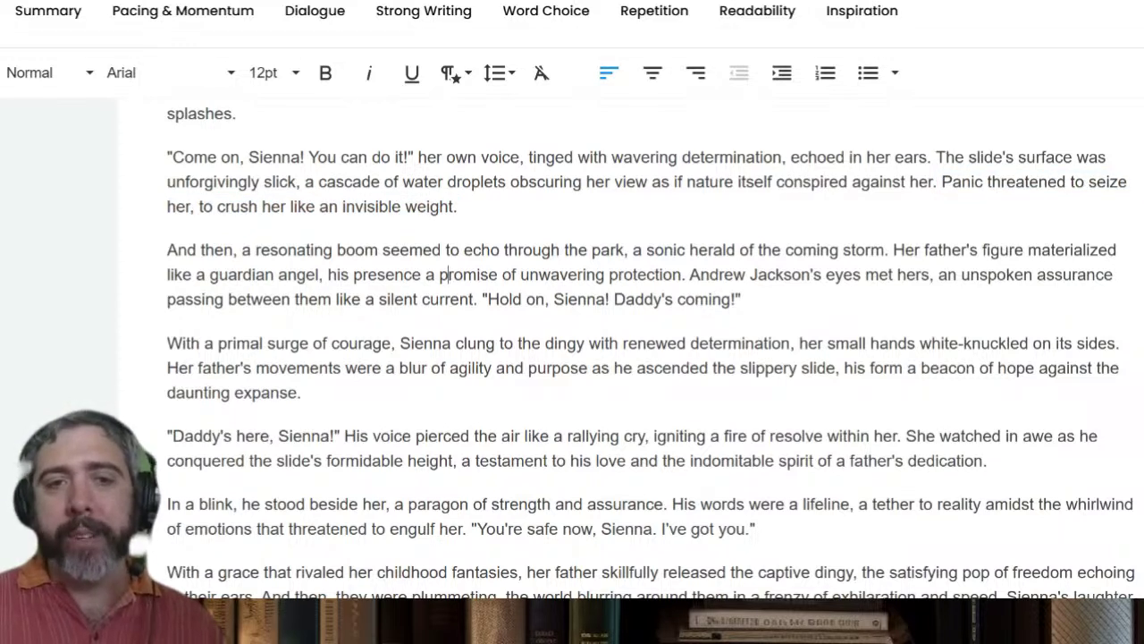
Highlight "seemed to" and the sentence "Her father's figure materialized like a guardian angel" in the third paragraph for review
drag(383, 249, 459, 250)
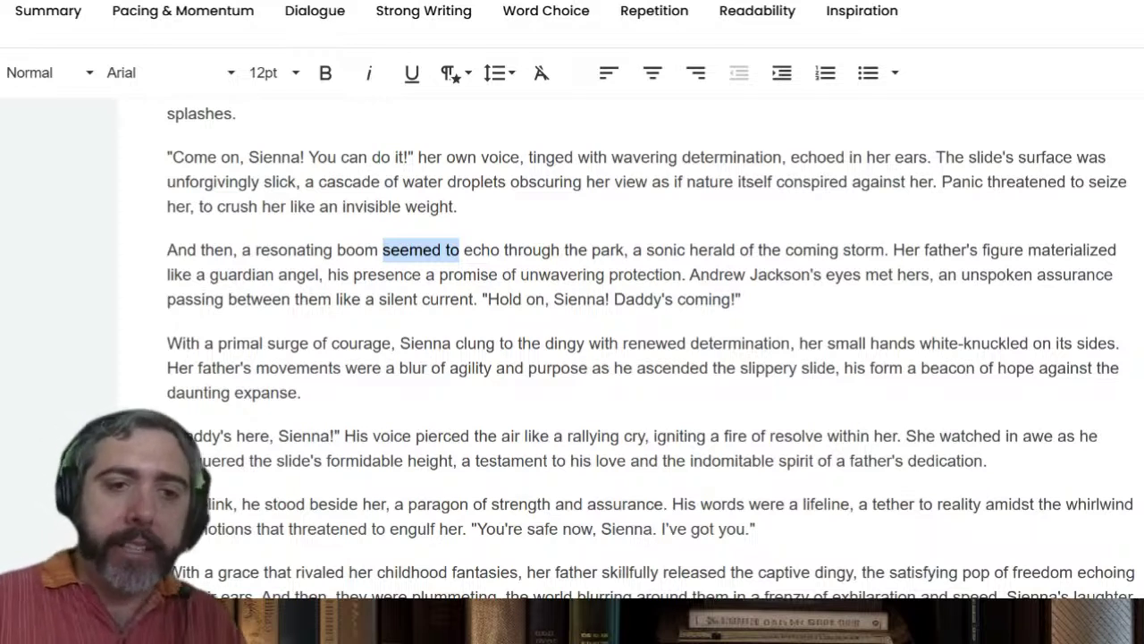
click(421, 250)
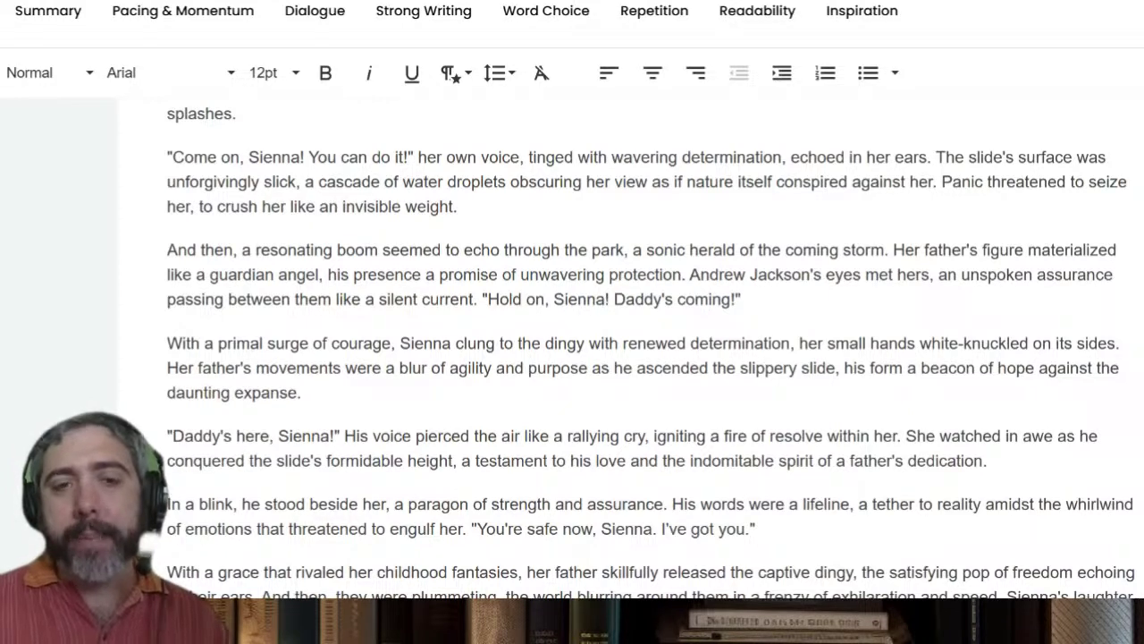
drag(681, 274, 893, 250)
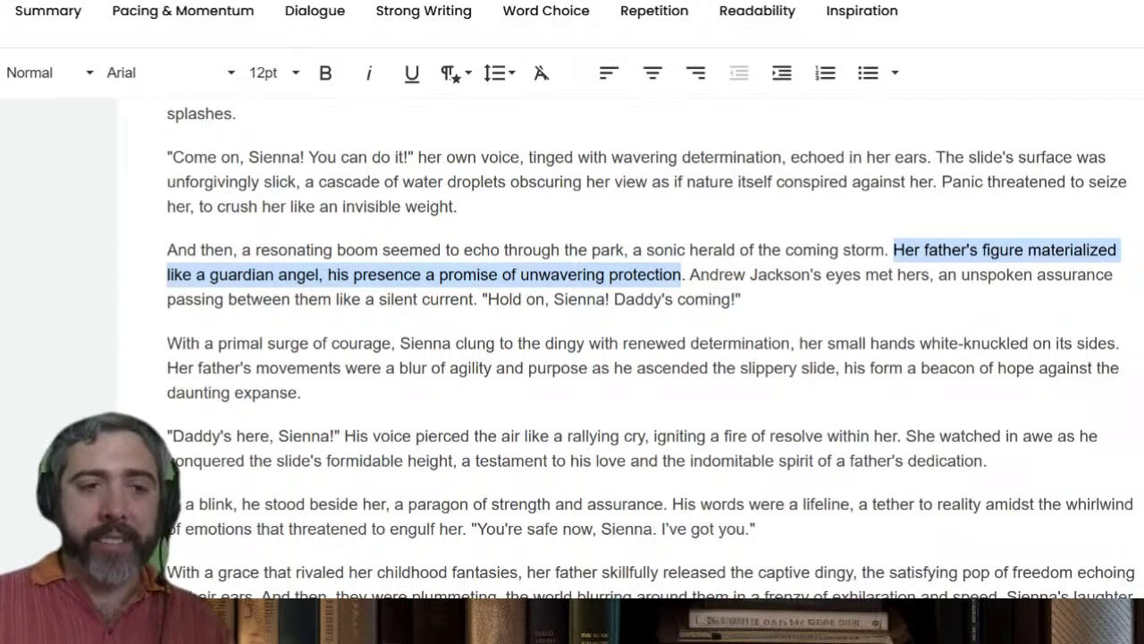
click(681, 276)
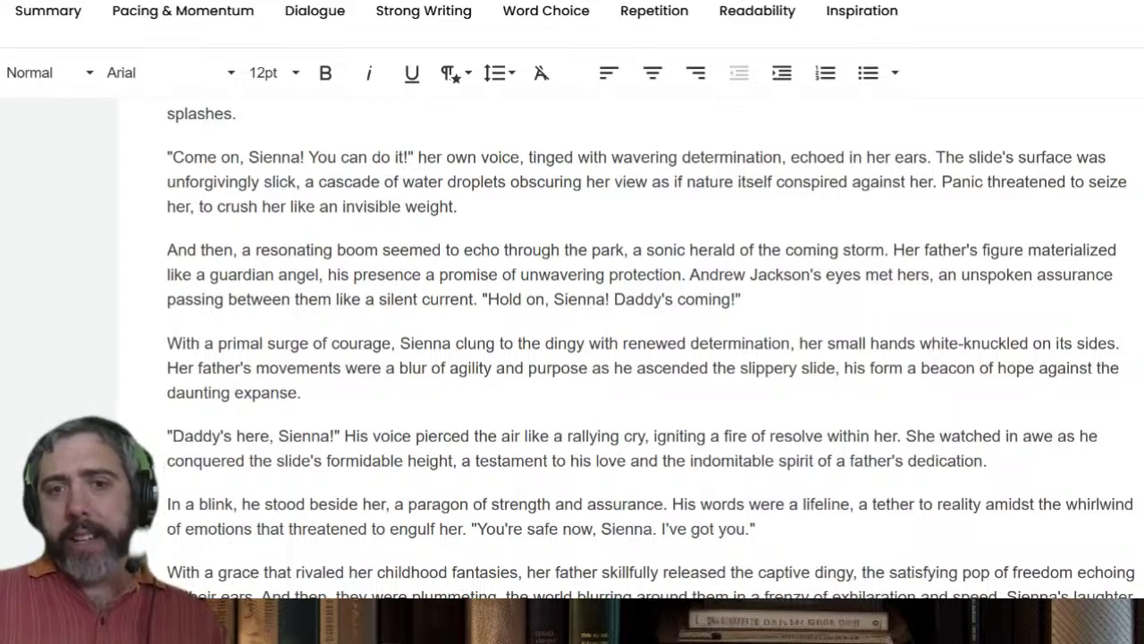
Read on to the "With a grace" paragraph and highlight "the satisfying pop of freedom echoing in their ears" and its final sentence
scroll(651, 354, down, 3)
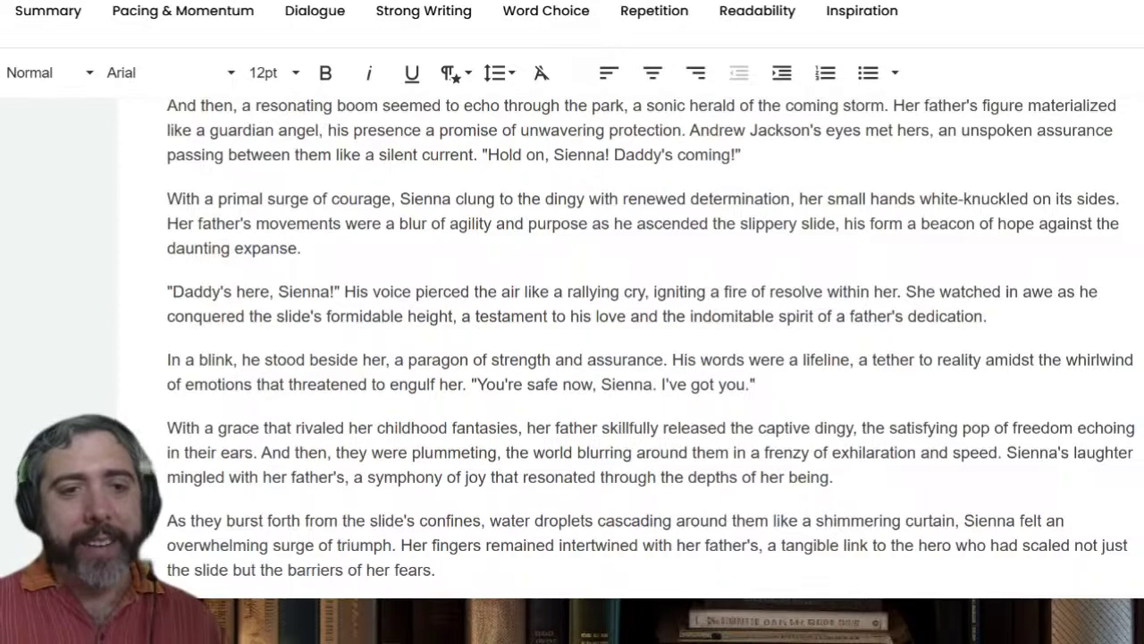
scroll(650, 346, down, 2)
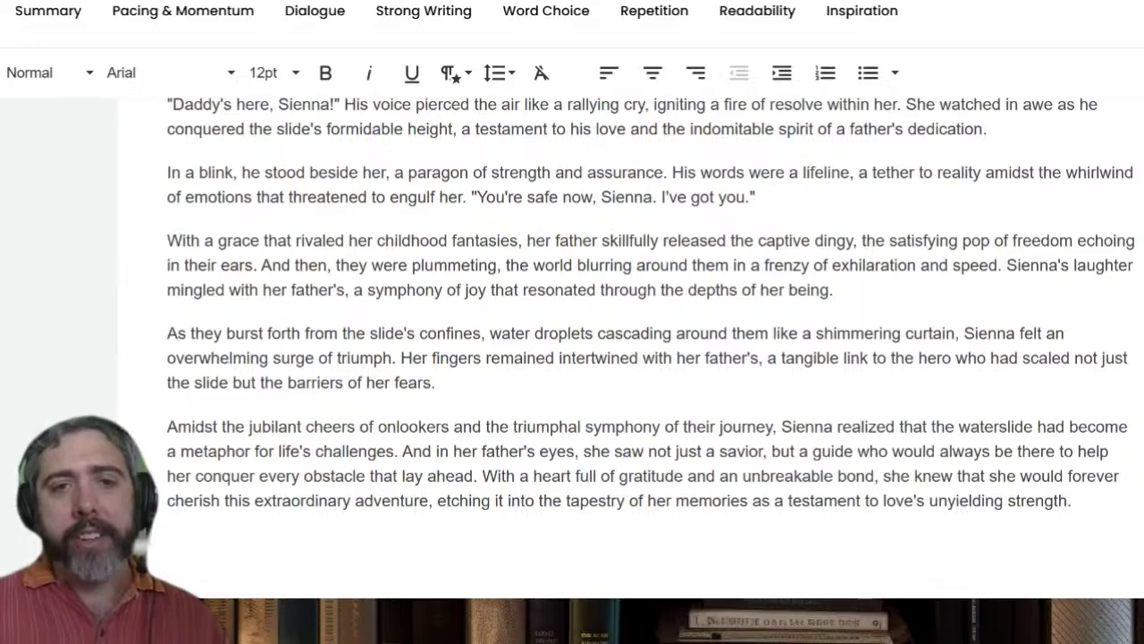
scroll(655, 348, down, 1)
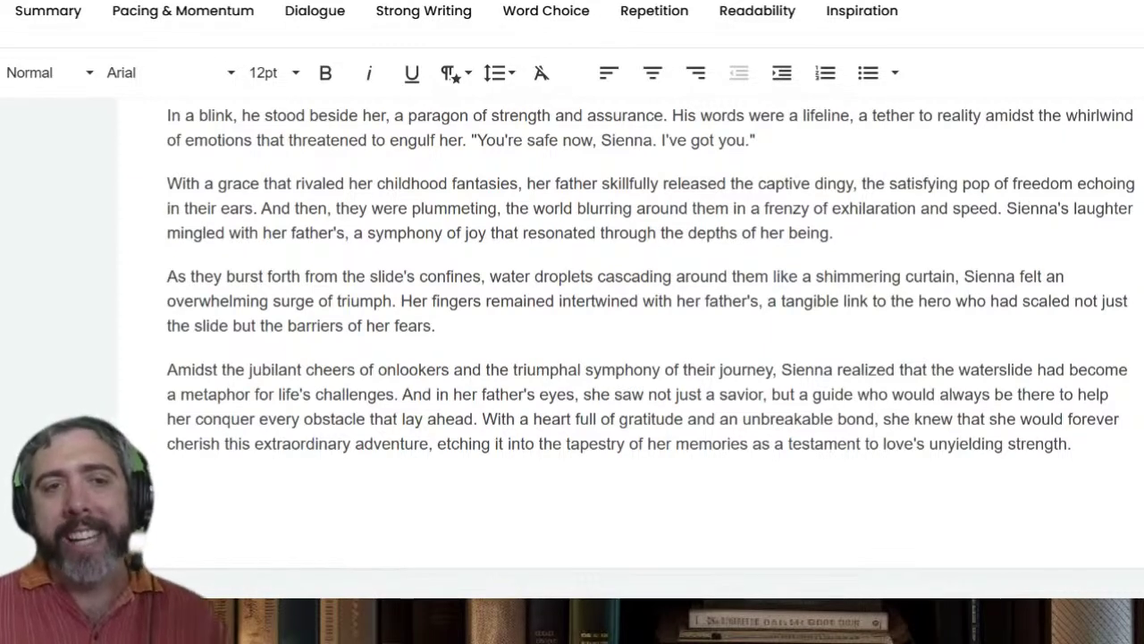
drag(260, 208, 857, 183)
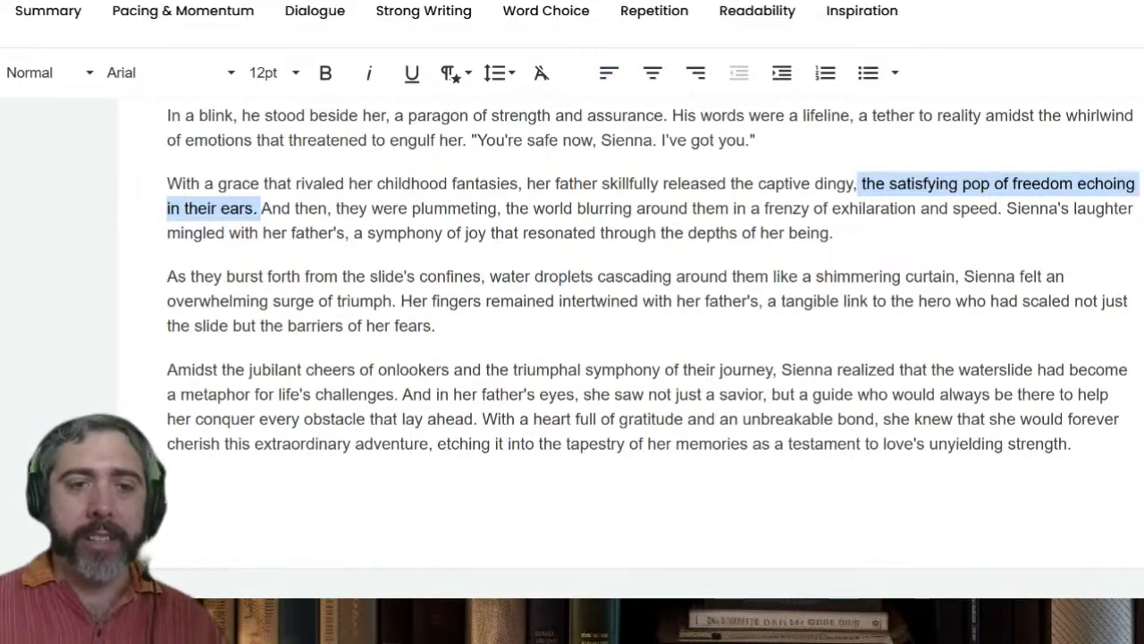
key(Right)
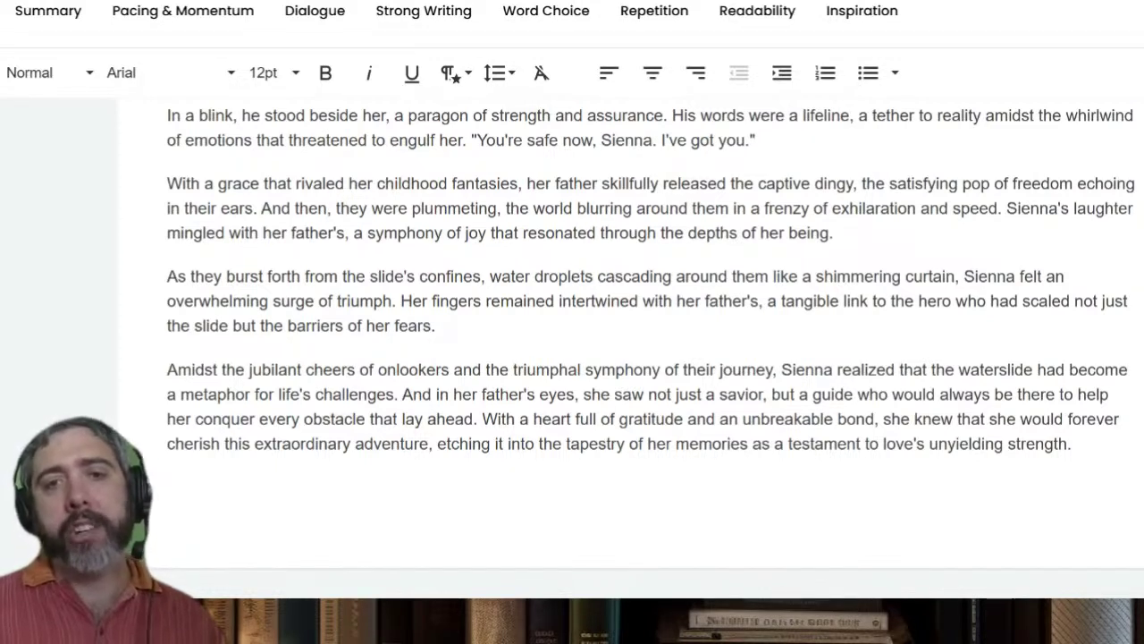
drag(833, 232, 1007, 209)
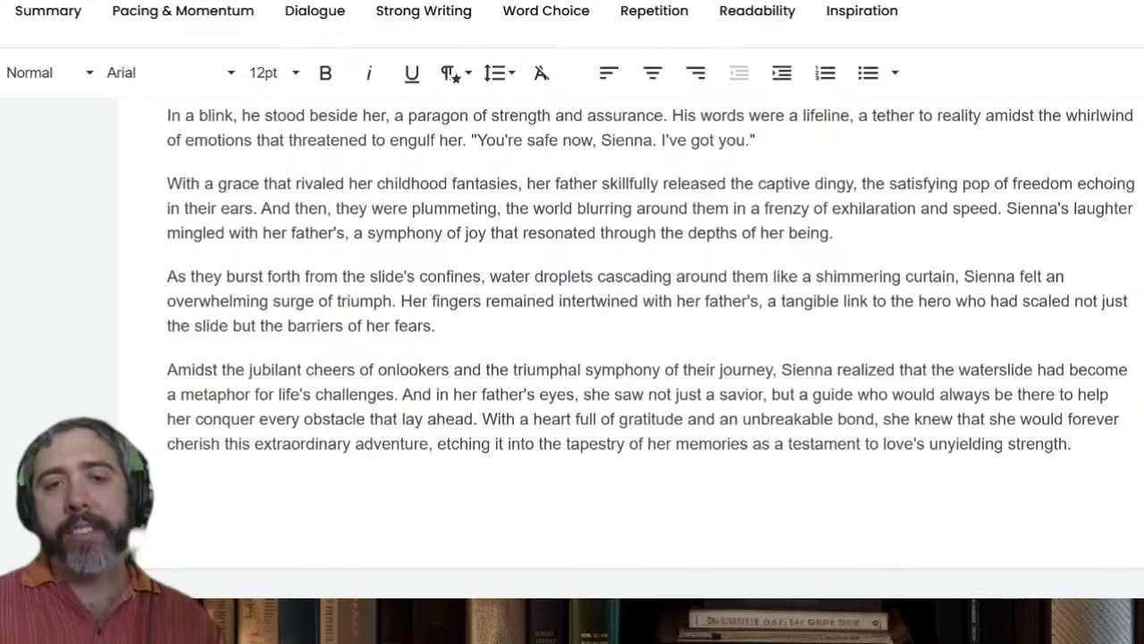
Highlight "droplets" and the phrase "a tangible link to the hero" through "her fears" in the "As they burst forth" paragraph for review
drag(534, 276, 595, 276)
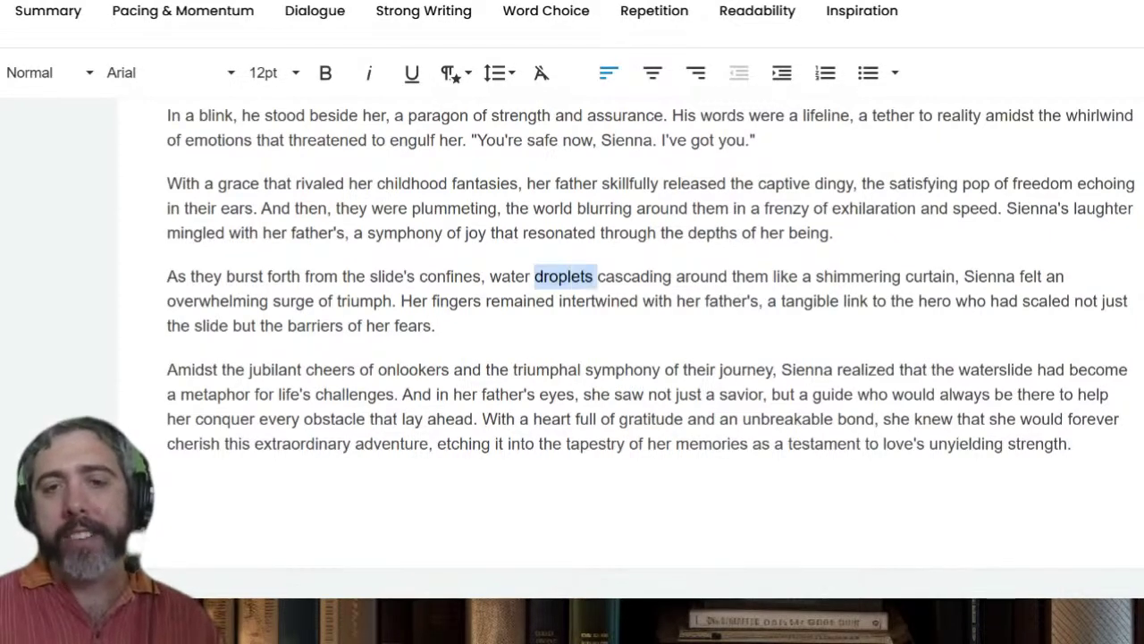
click(436, 326)
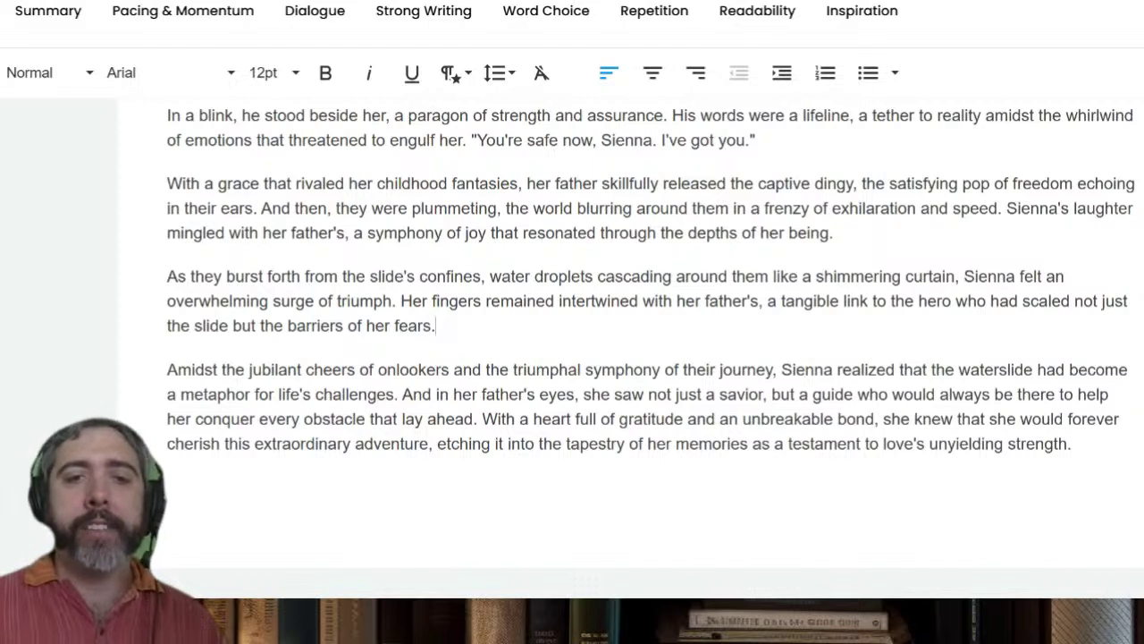
drag(768, 301, 435, 326)
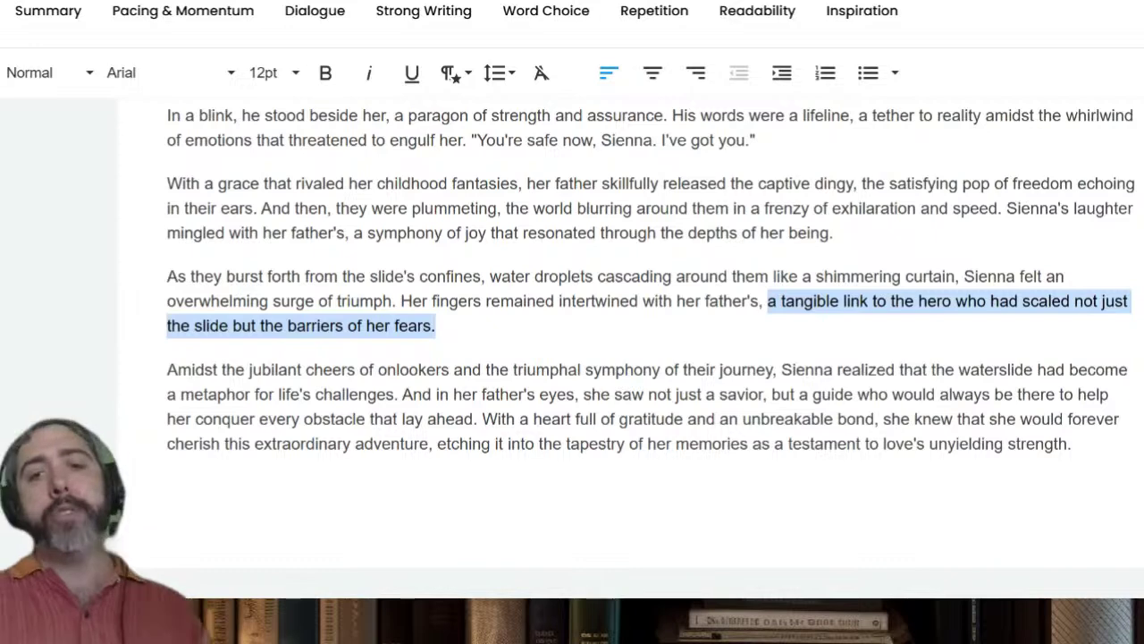
drag(763, 301, 401, 302)
drag(767, 302, 435, 325)
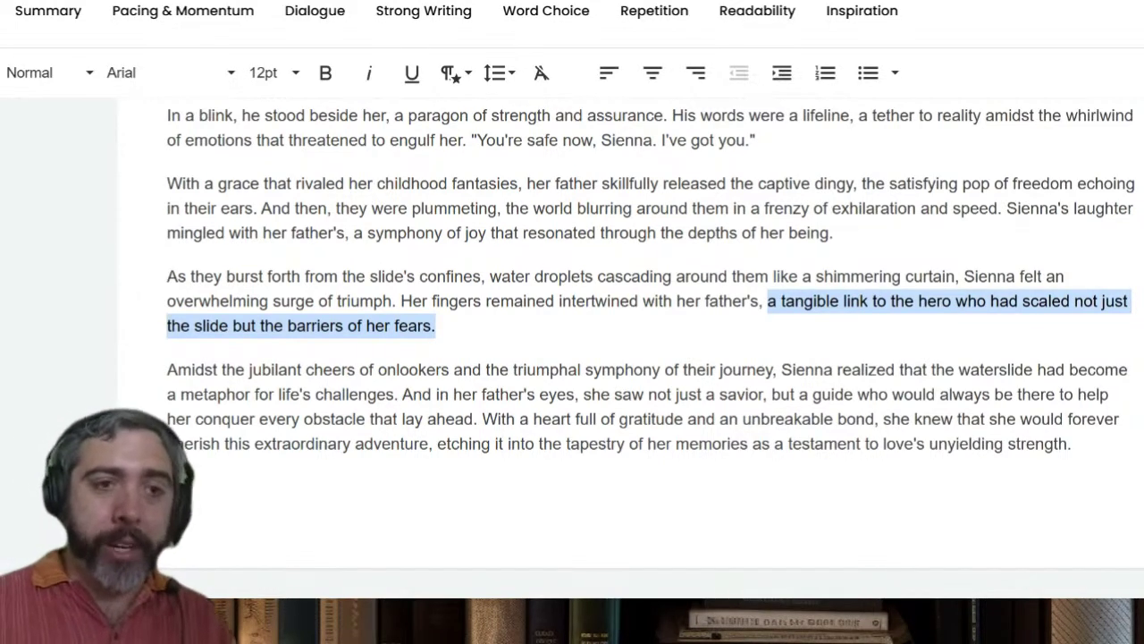
click(435, 326)
Highlight the final paragraph's metaphor clause and its text from "And in her father's eyes" to the end for review, and clear the selection
click(466, 443)
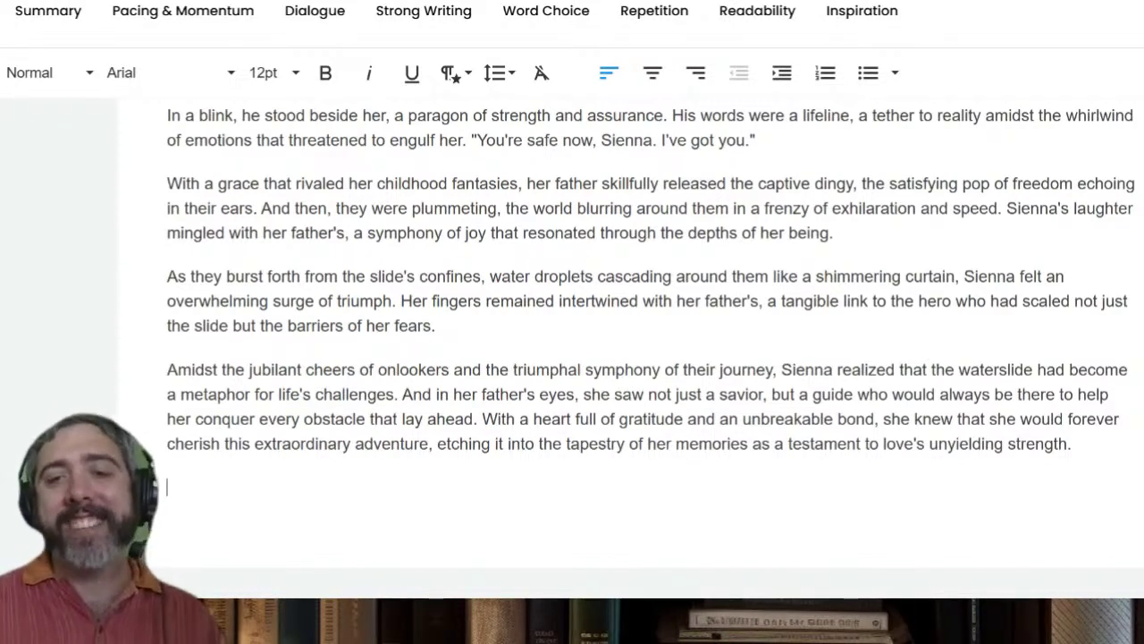
drag(781, 369, 399, 394)
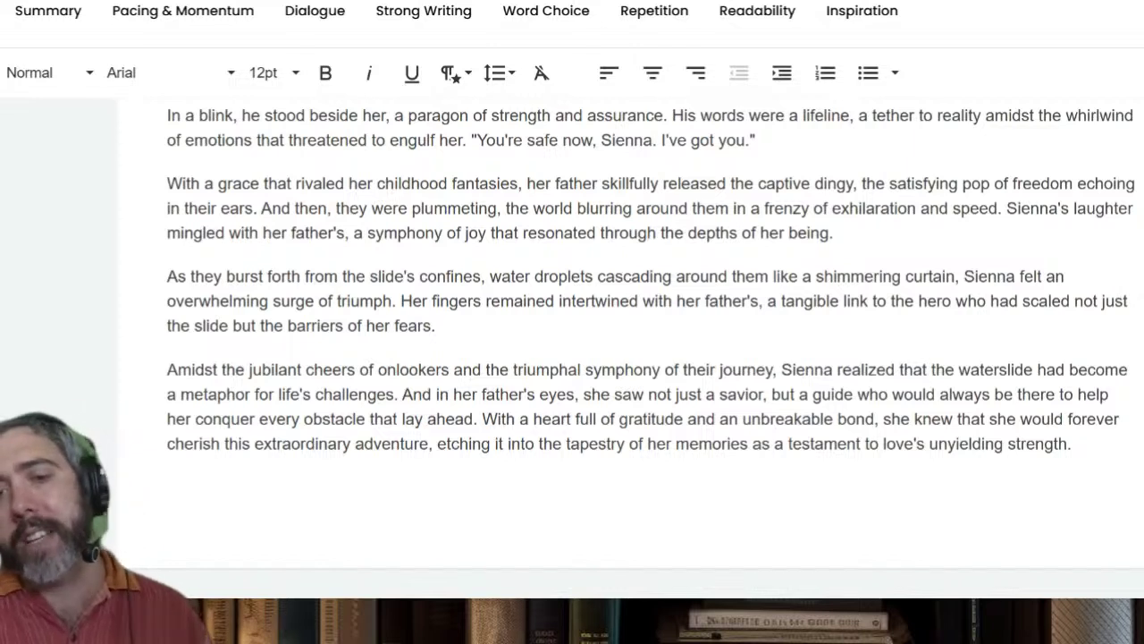
drag(1071, 443, 402, 394)
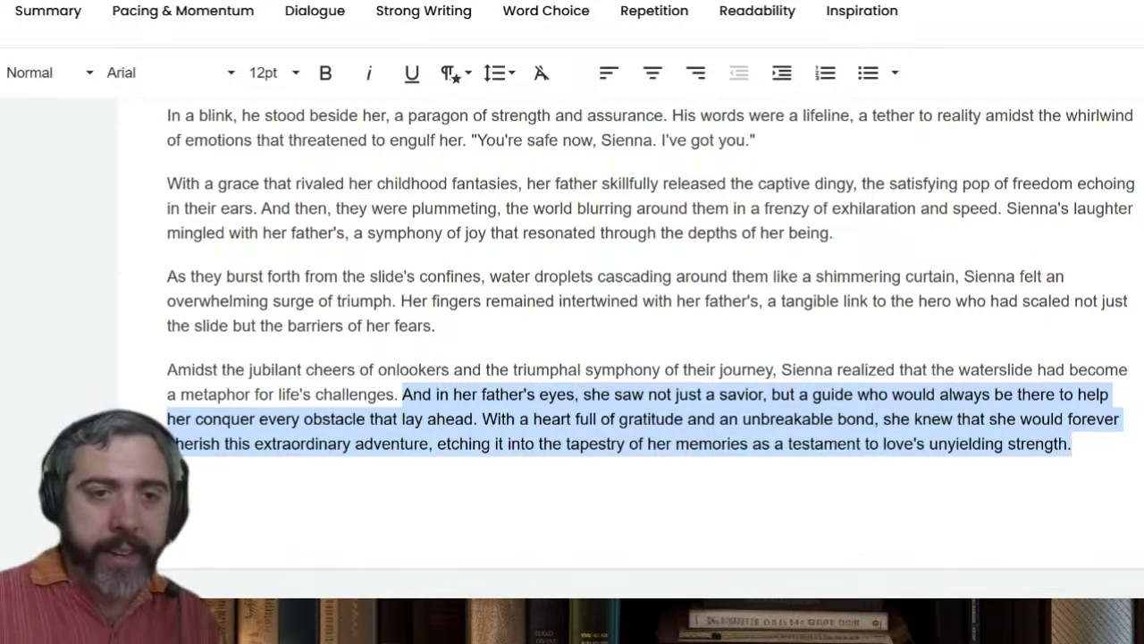
click(572, 501)
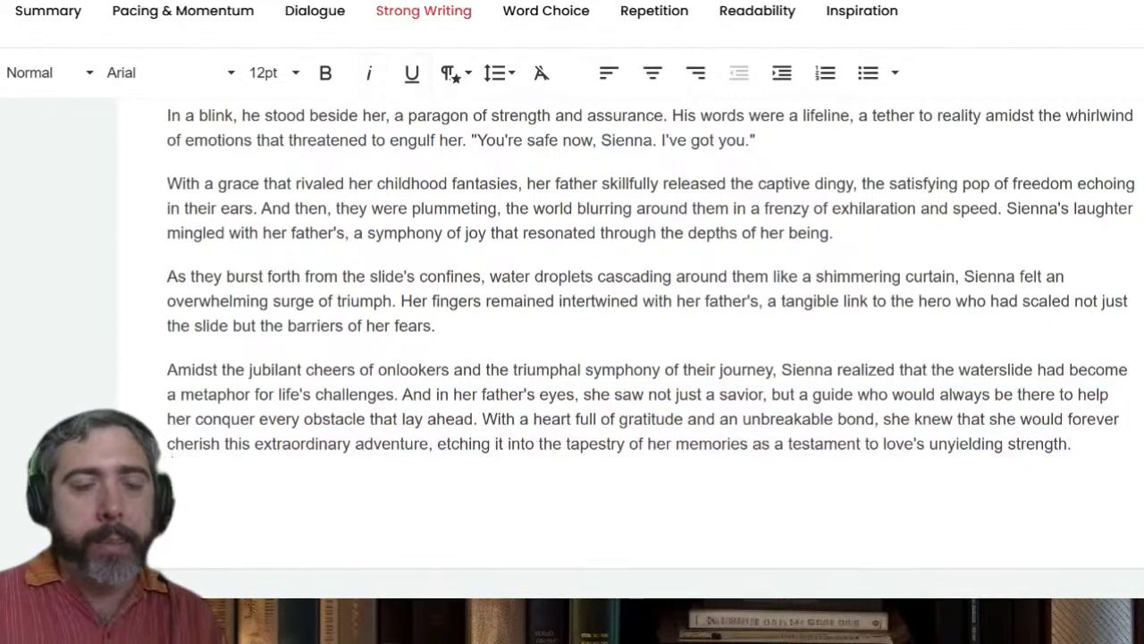
Run the Unnecessary Filler Words report from Strong Writing on this story version and mark the occurrence of "seemed"
click(424, 11)
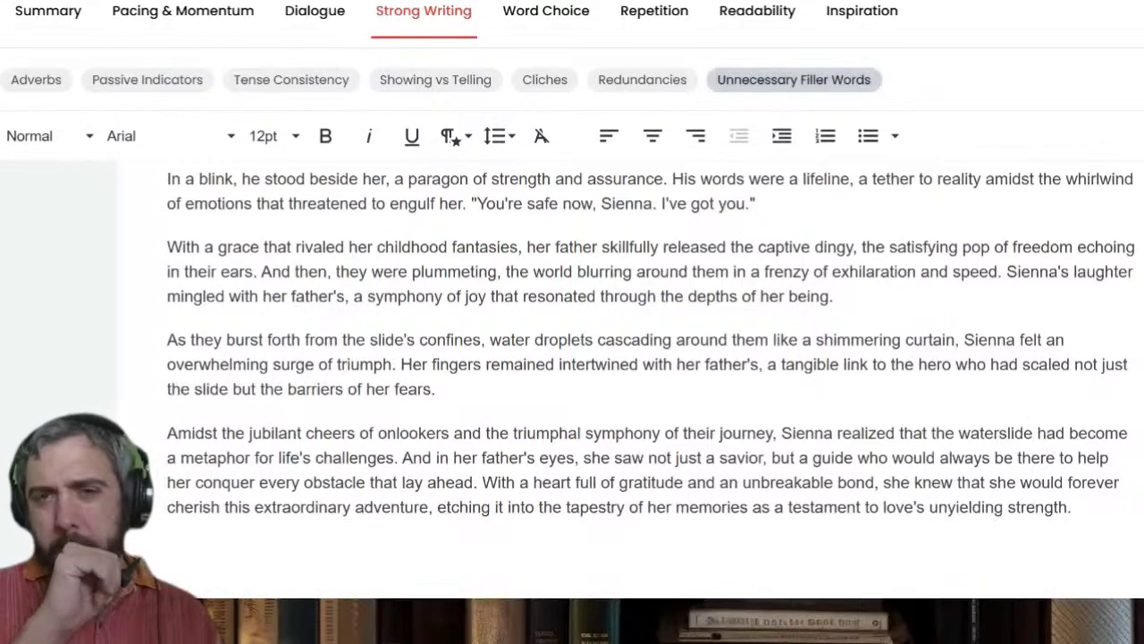
click(793, 80)
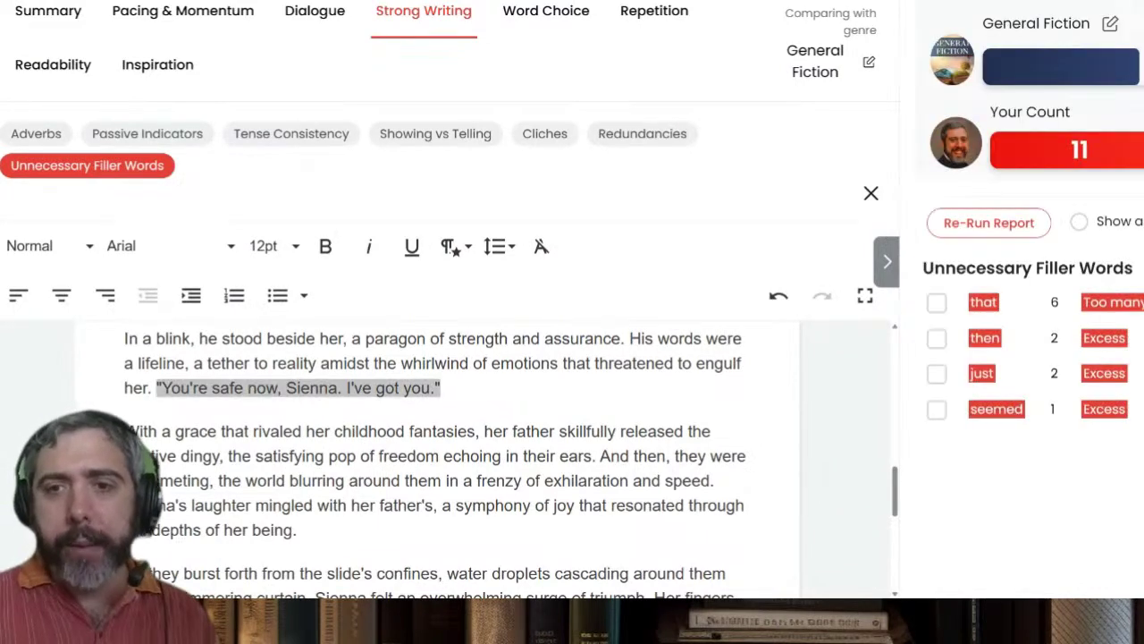
click(937, 409)
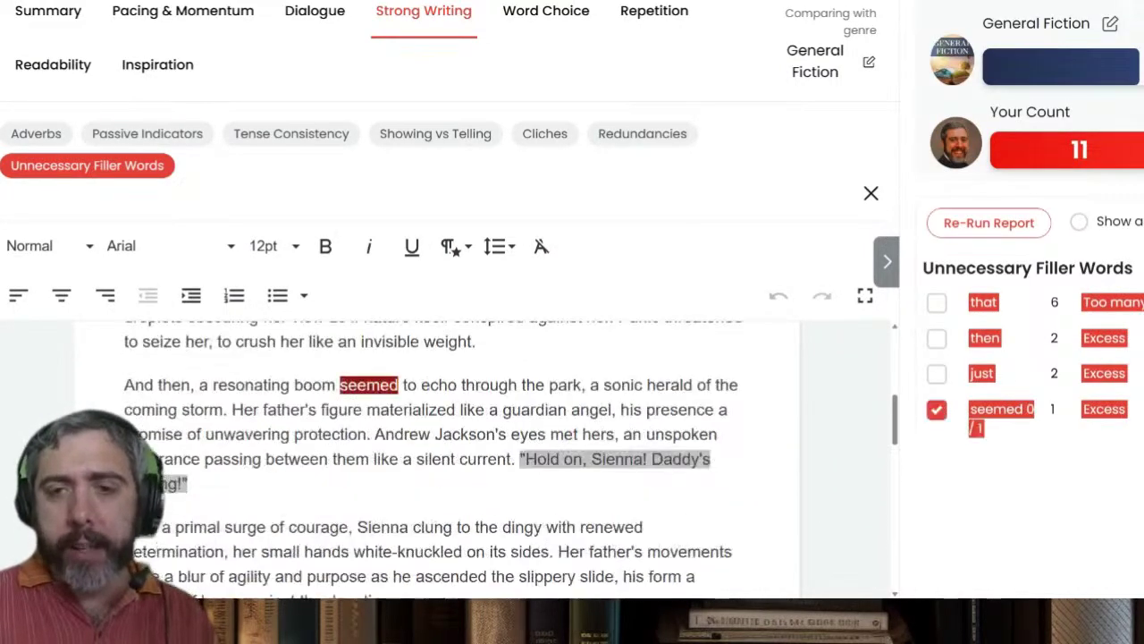
Mark the occurrences of "just" in the filler words report for review and clear the markings for "just" and "seemed"
click(936, 373)
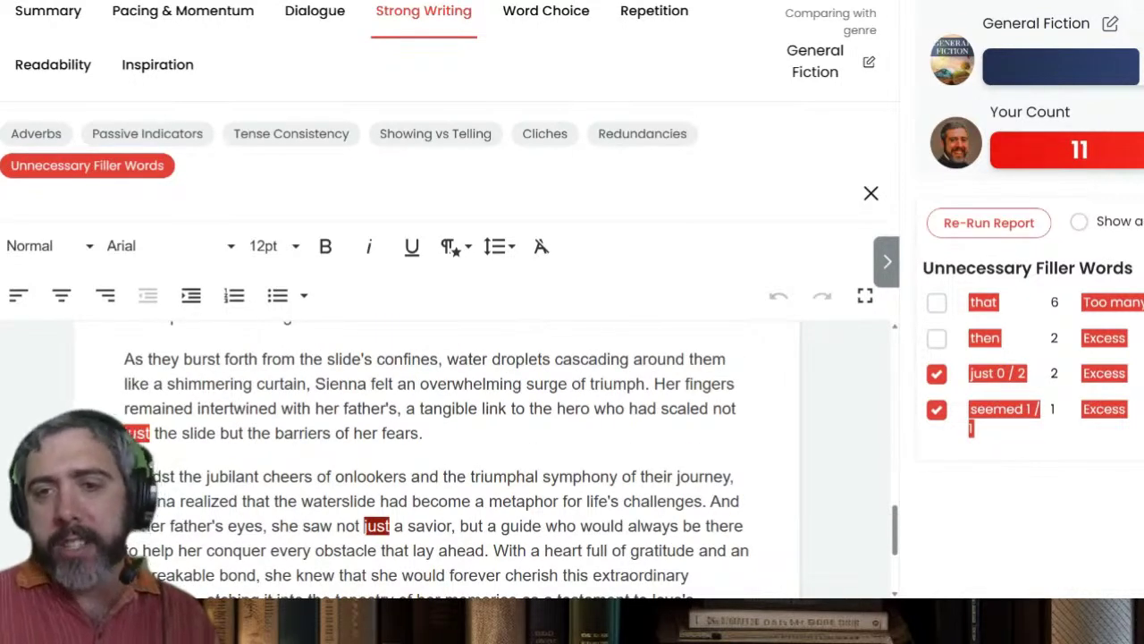
click(936, 373)
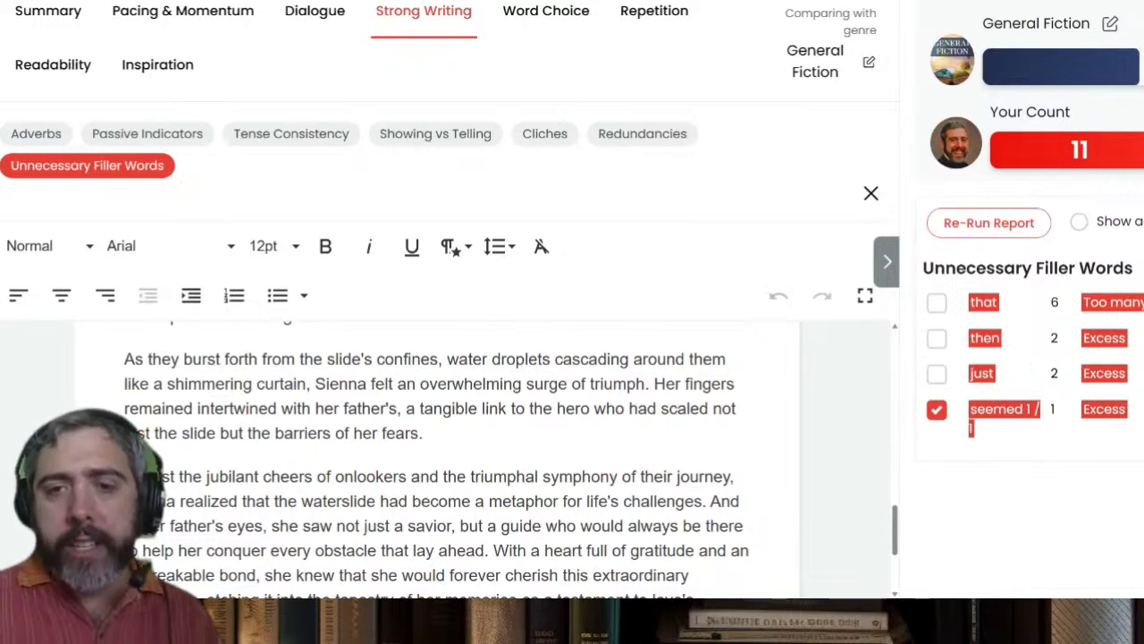
click(936, 409)
scroll(438, 456, up, 5)
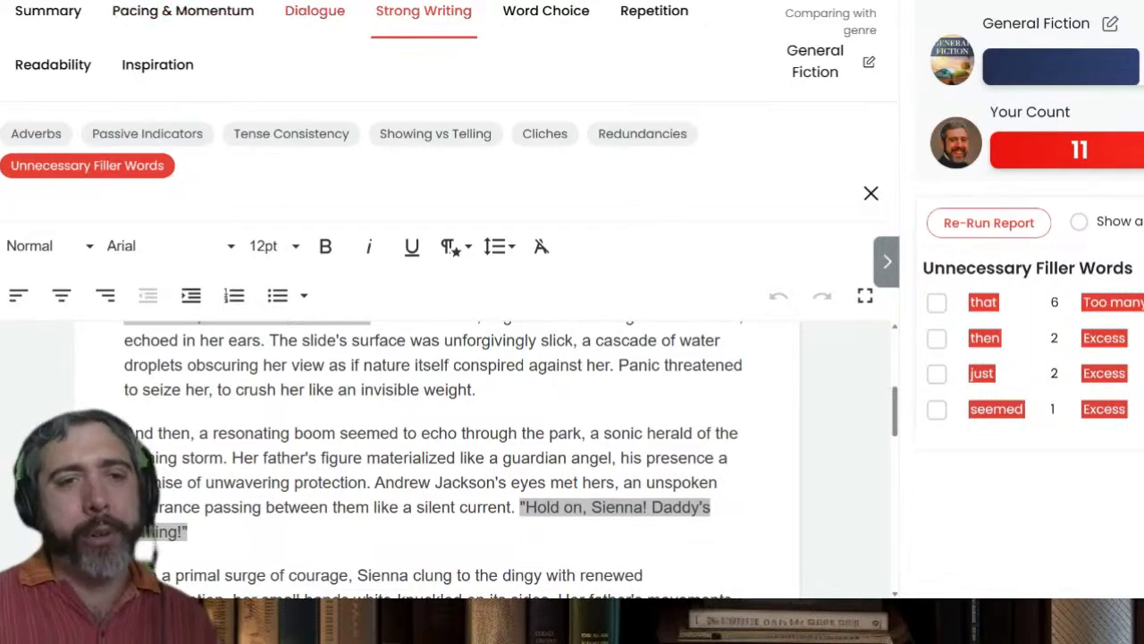
click(315, 11)
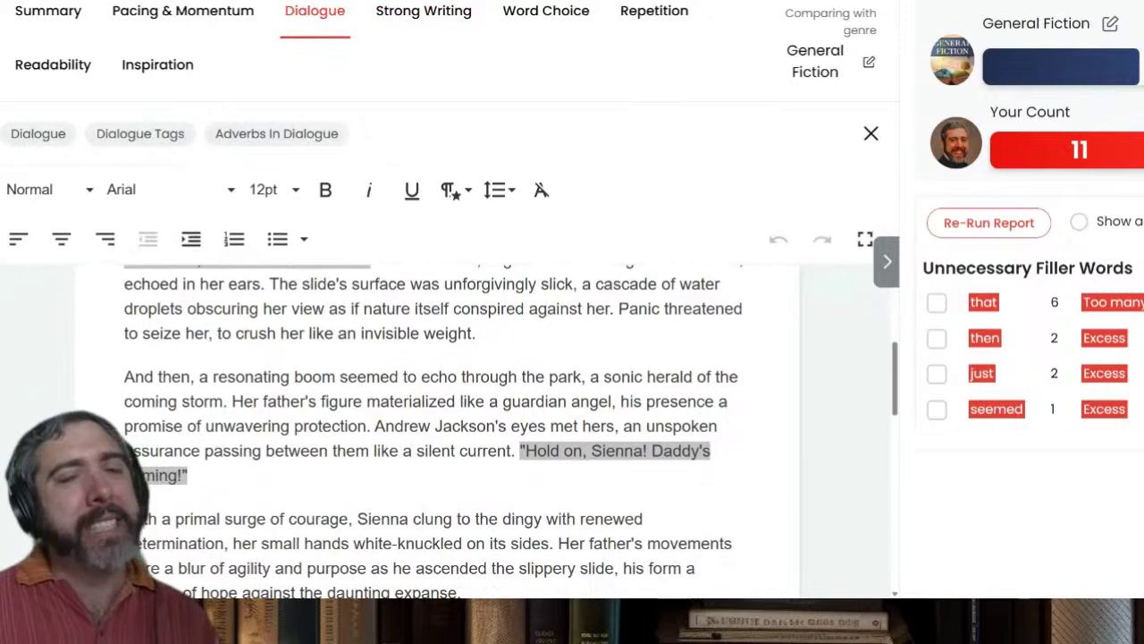
click(545, 10)
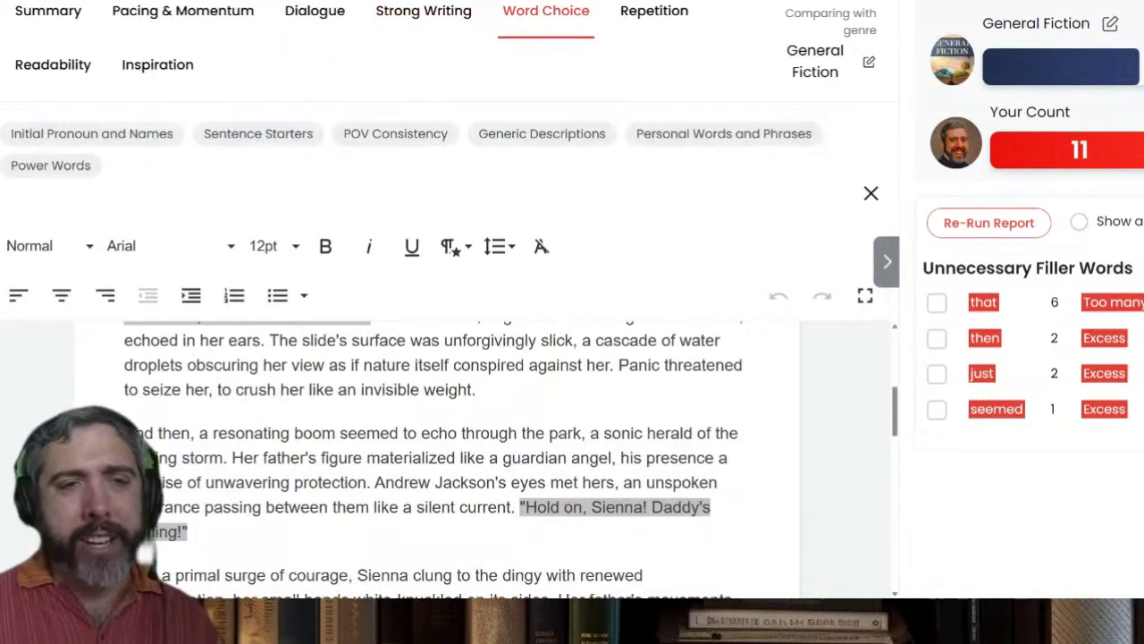
Run the Pacing report from Pacing & Momentum, mark the slow-paced "Amidst the jubilant" paragraph for review, and clear the marking
click(183, 11)
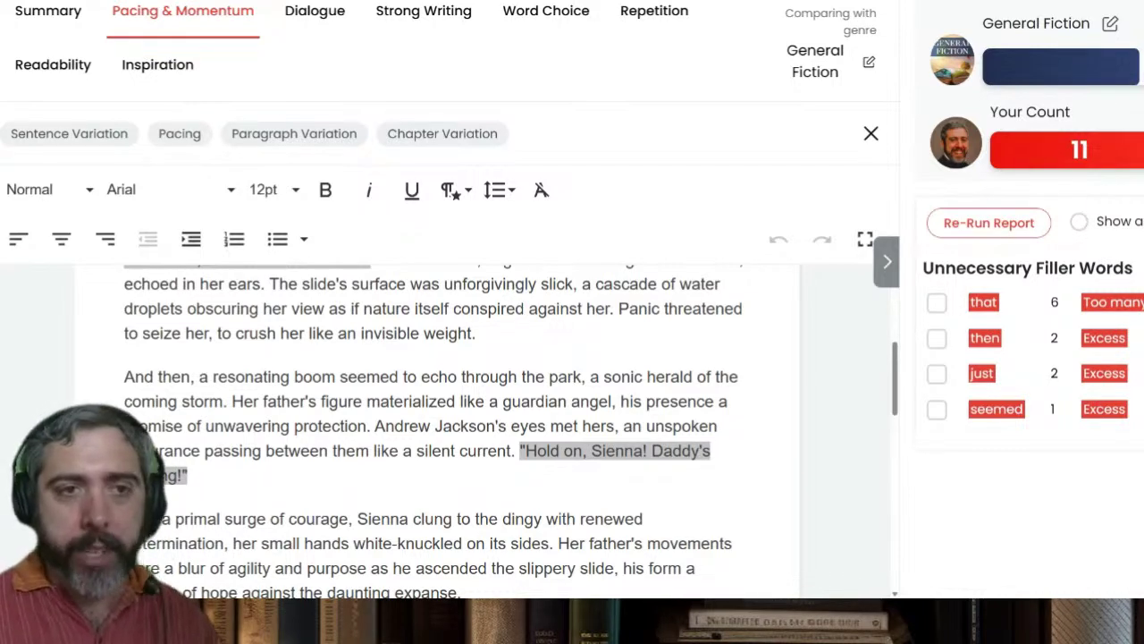
click(179, 133)
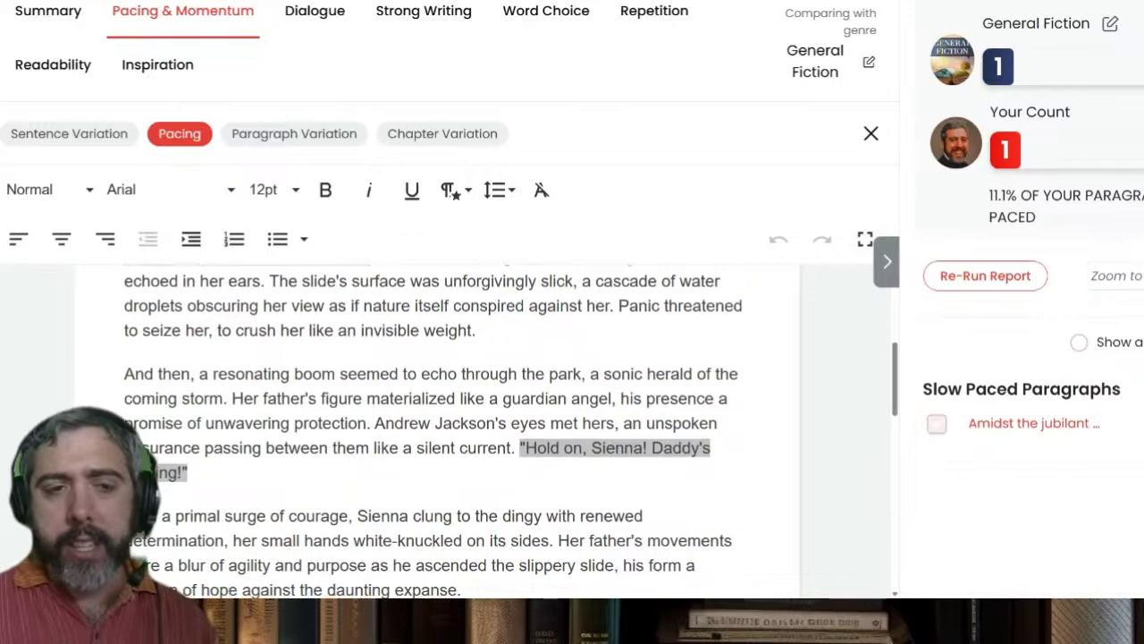
click(936, 423)
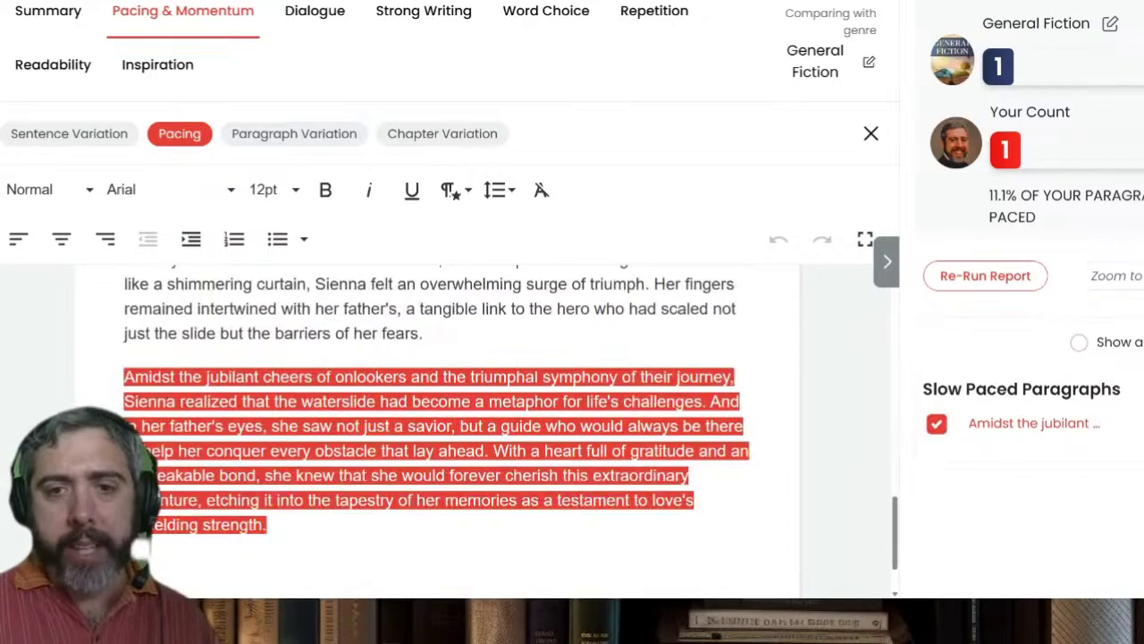
mouse_move(895, 533)
mouse_down()
mouse_move(895, 313)
mouse_move(895, 540)
mouse_up()
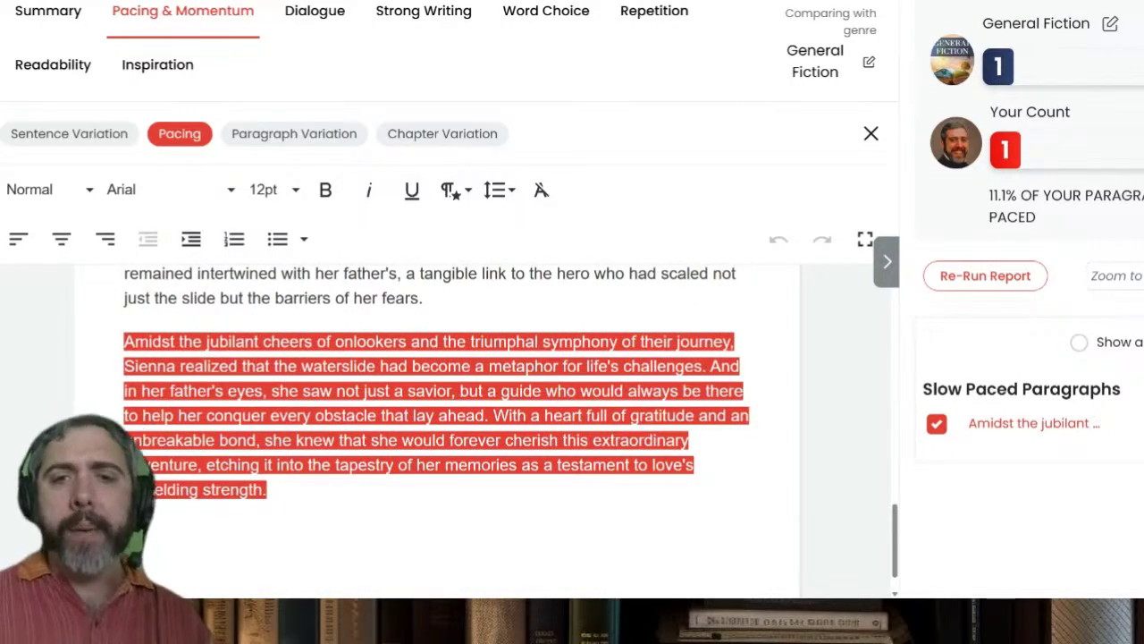
click(936, 423)
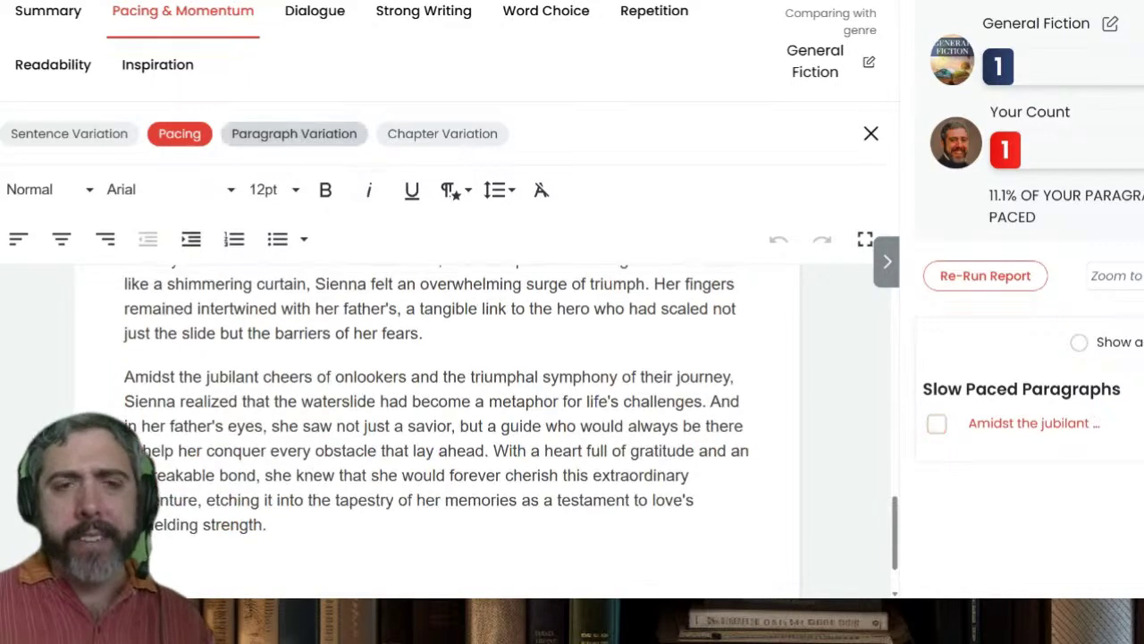
Run the Paragraph Variation and Sentence Variation reports and examine the word counts of the individual paragraphs and sentences
click(294, 133)
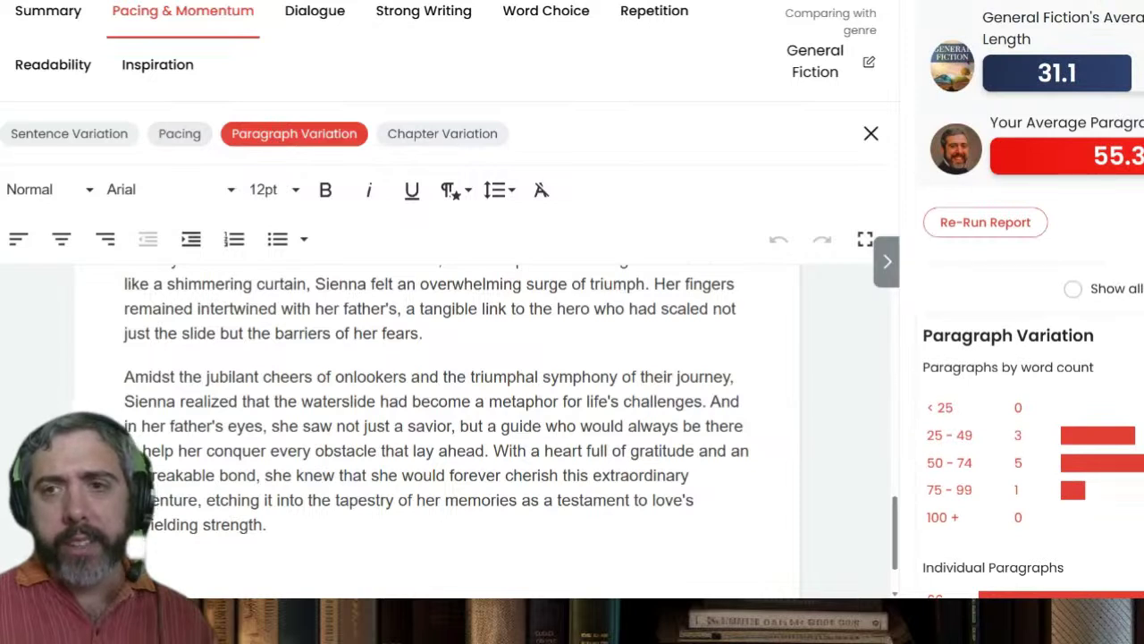
scroll(1033, 357, down, 3)
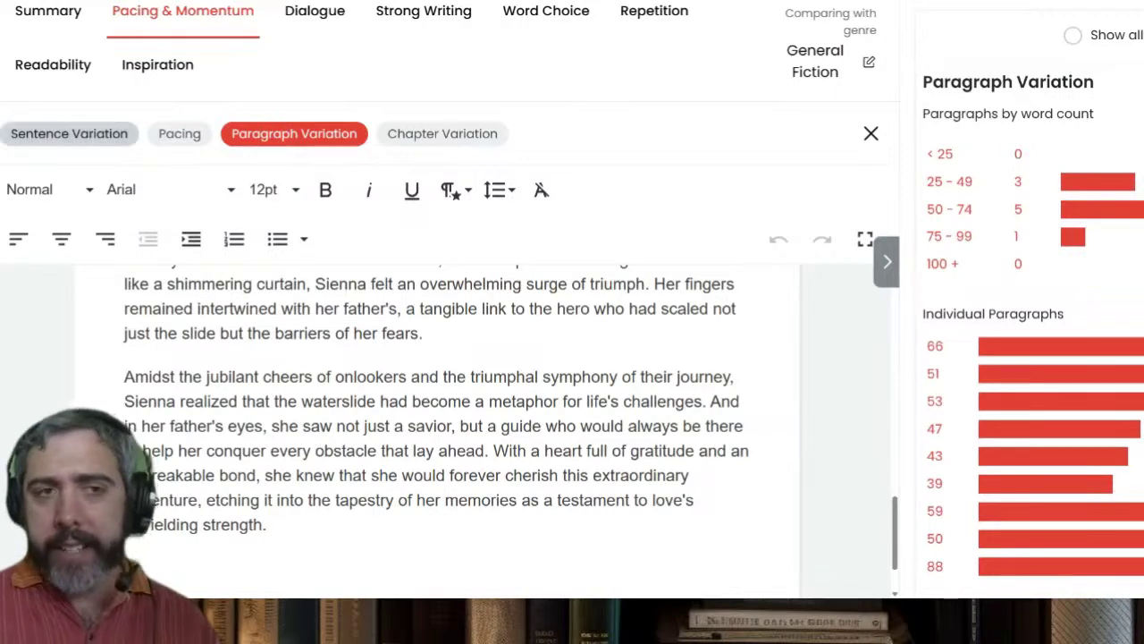
click(69, 134)
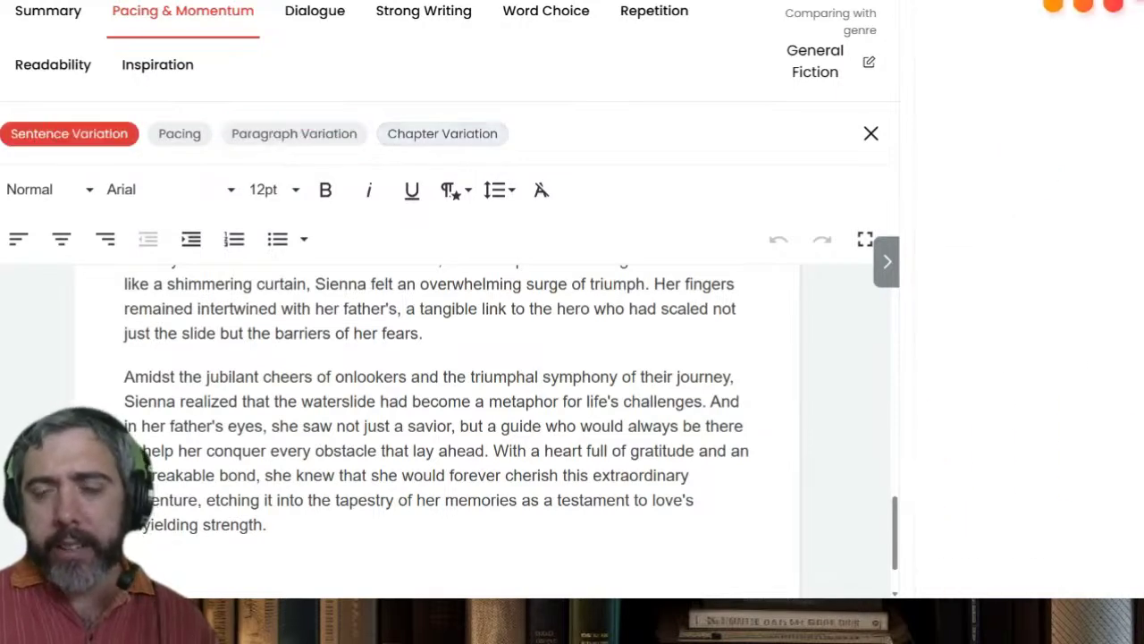
scroll(1033, 299, down, 10)
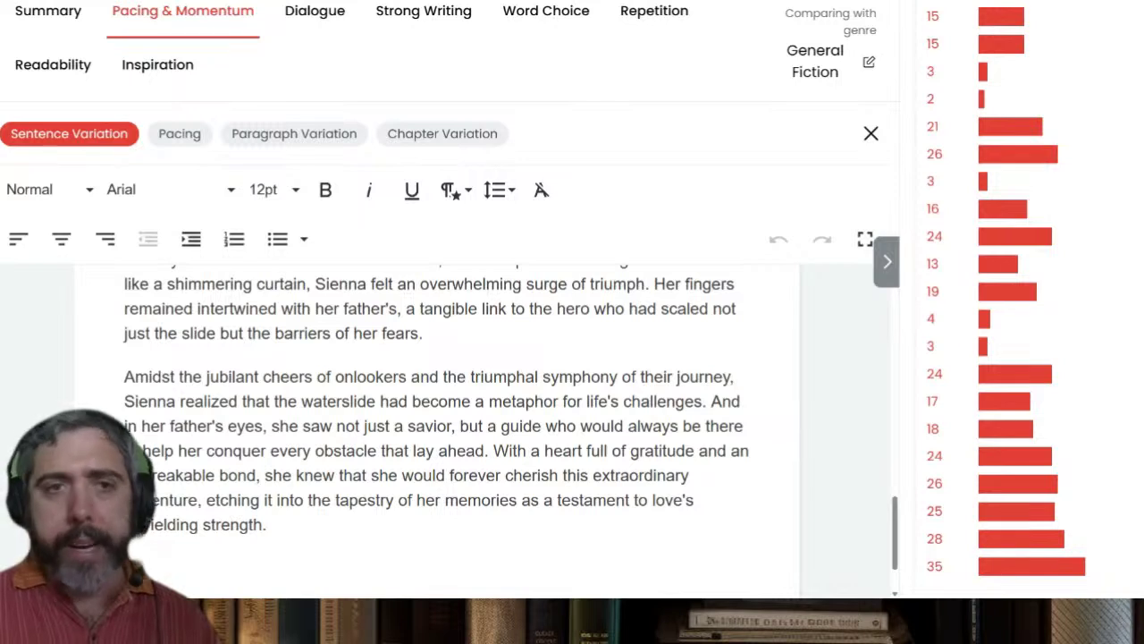
scroll(1028, 358, up, 10)
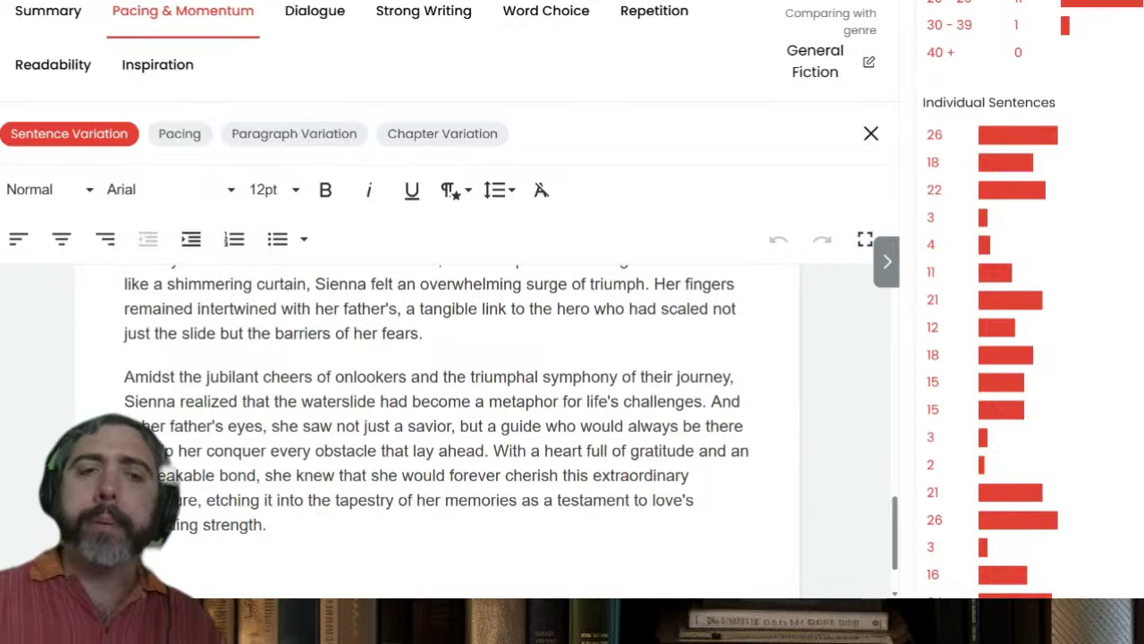
scroll(1028, 299, down, 3)
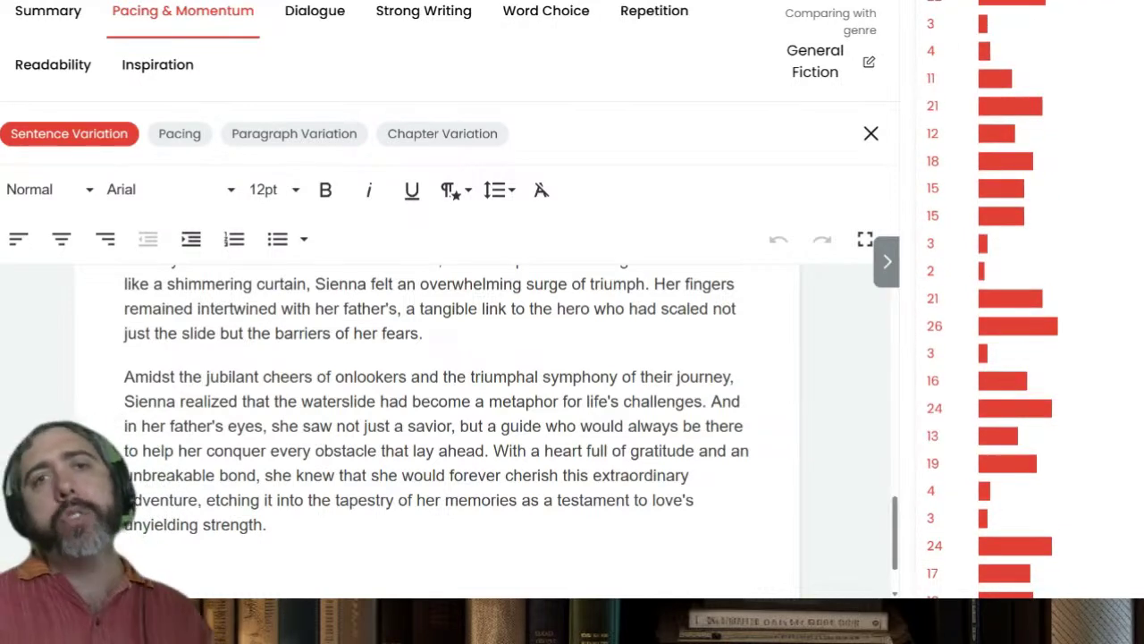